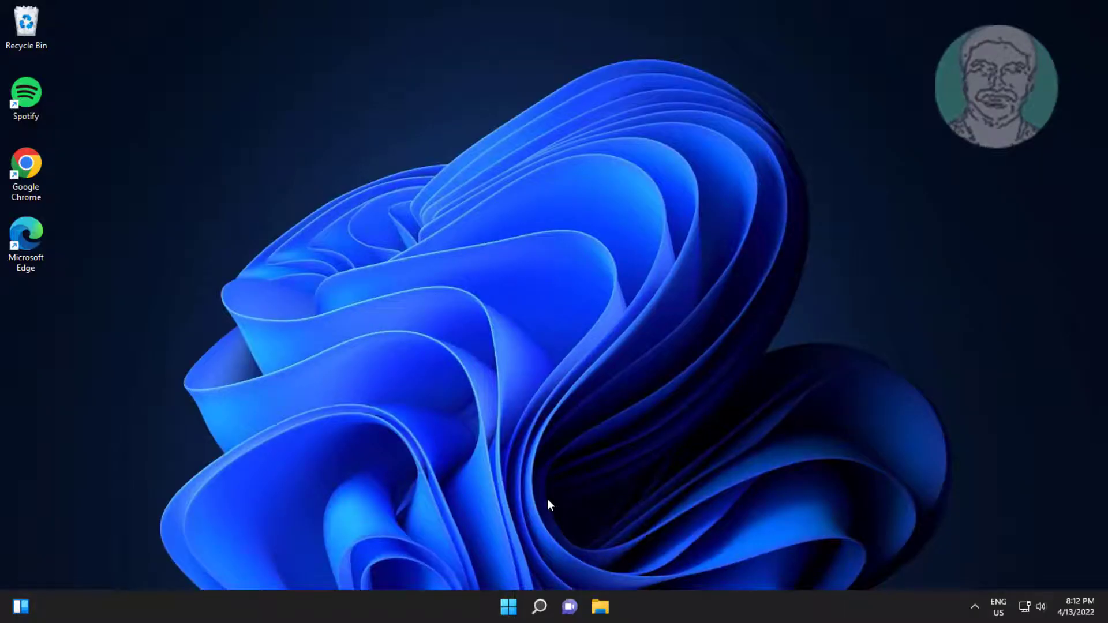
- Launch Settings and go to System > Troubleshoot > Other troubleshooters
left_click(509, 606)
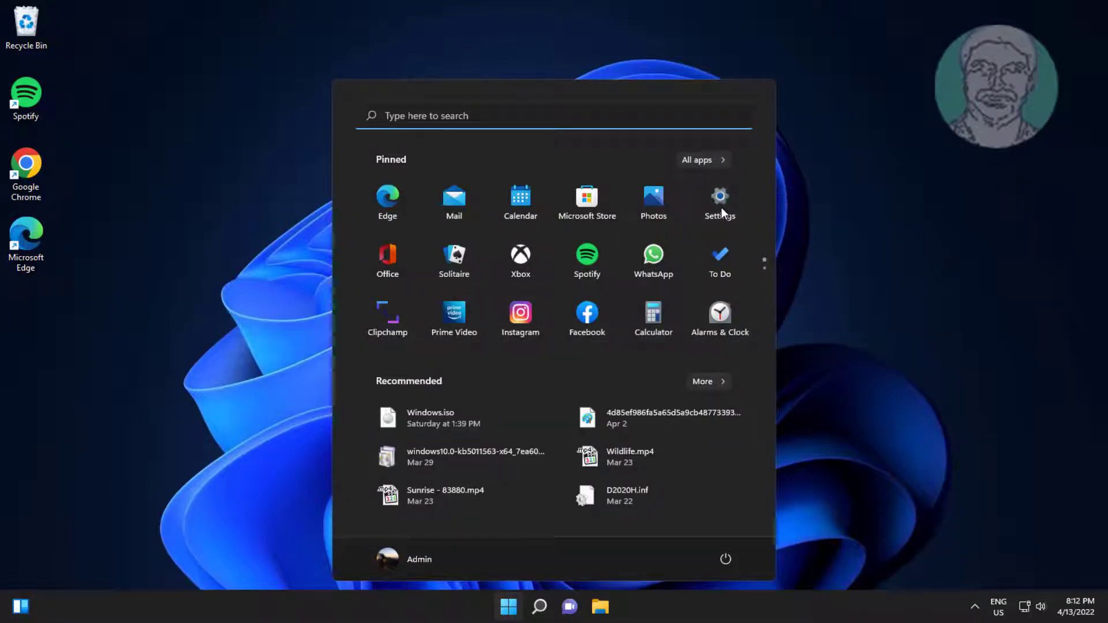
left_click(721, 210)
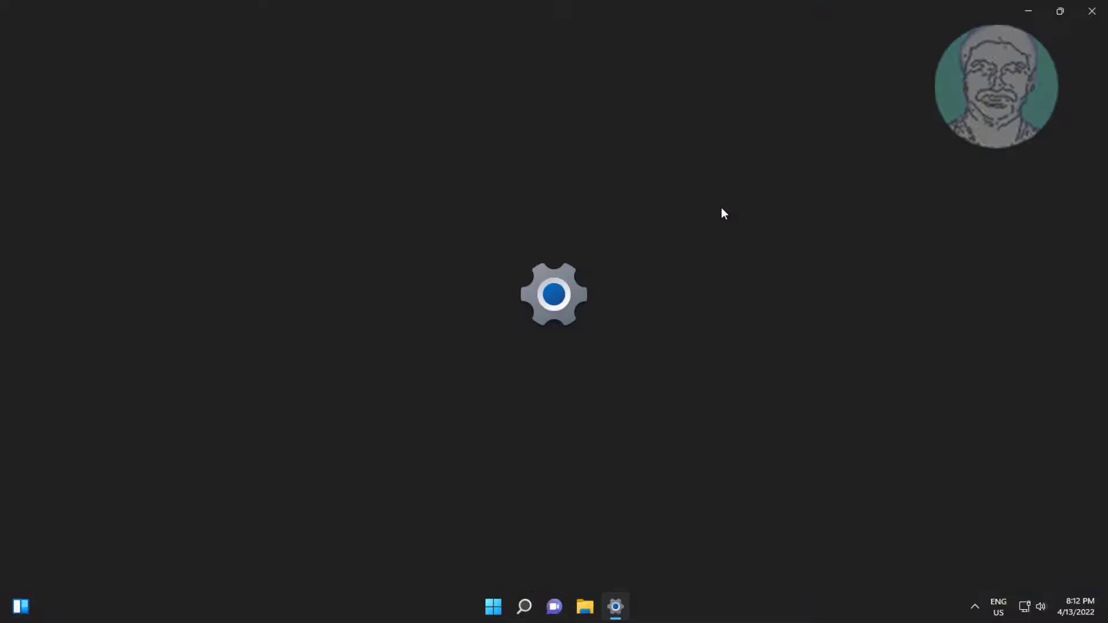
scroll(485, 493, "down", 5)
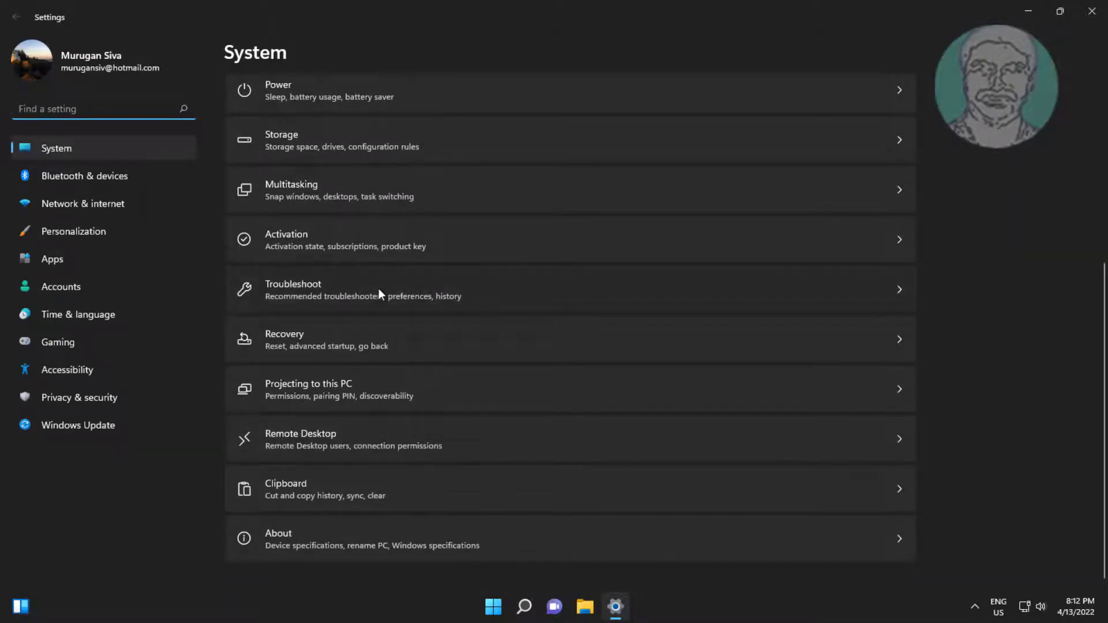
left_click(378, 290)
left_click(355, 217)
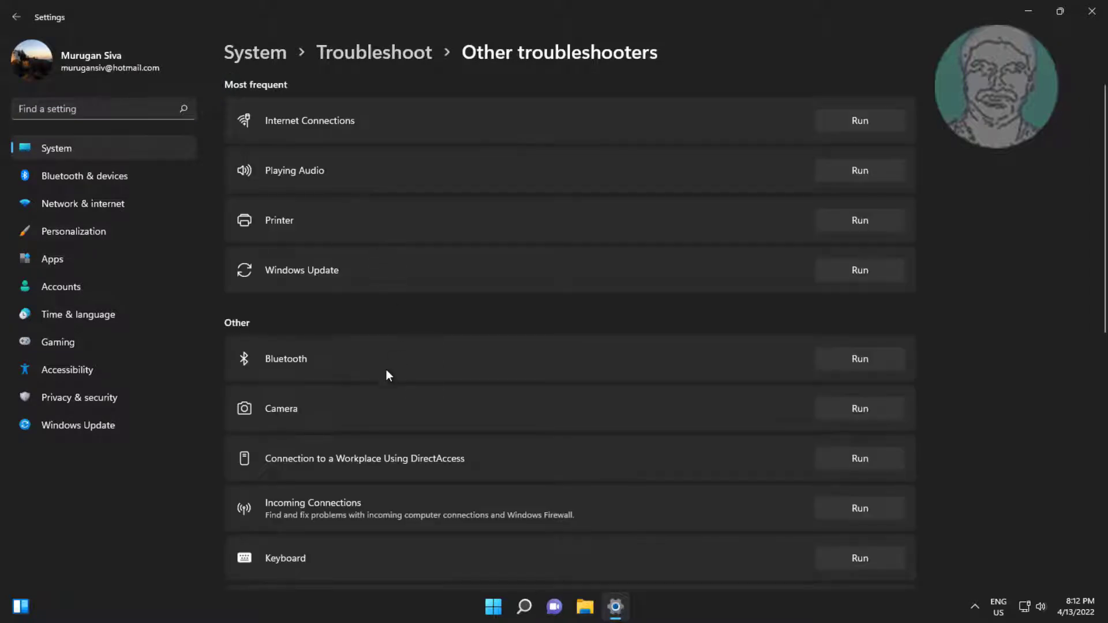
- Run the Camera troubleshooter, answering Yes to reset camera services, then close Get Help
left_click(839, 408)
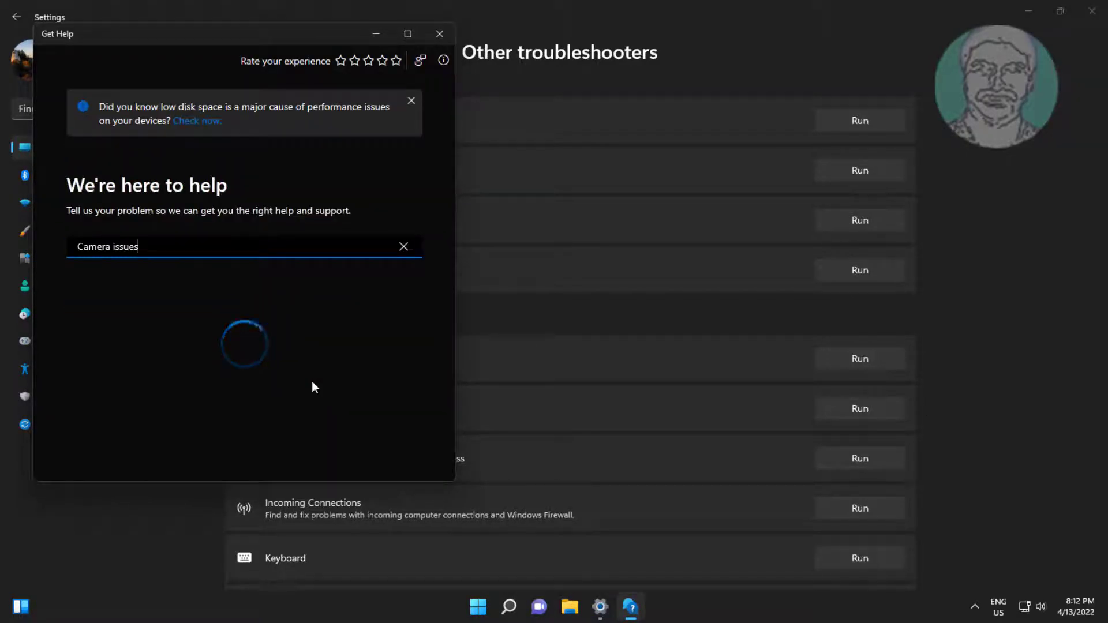
left_click(192, 359)
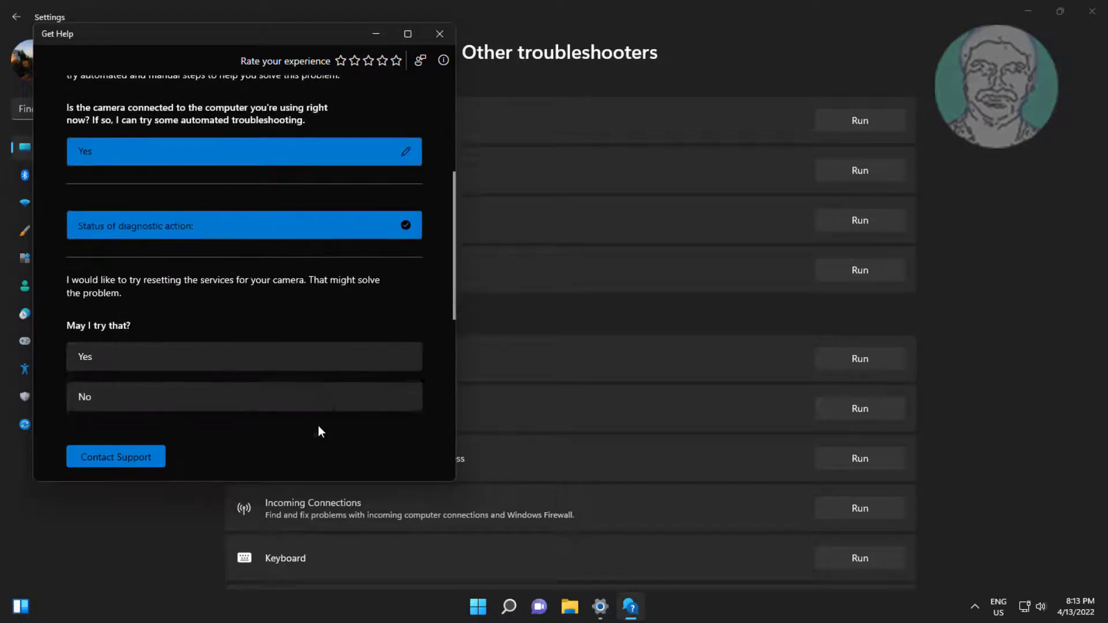
left_click(247, 364)
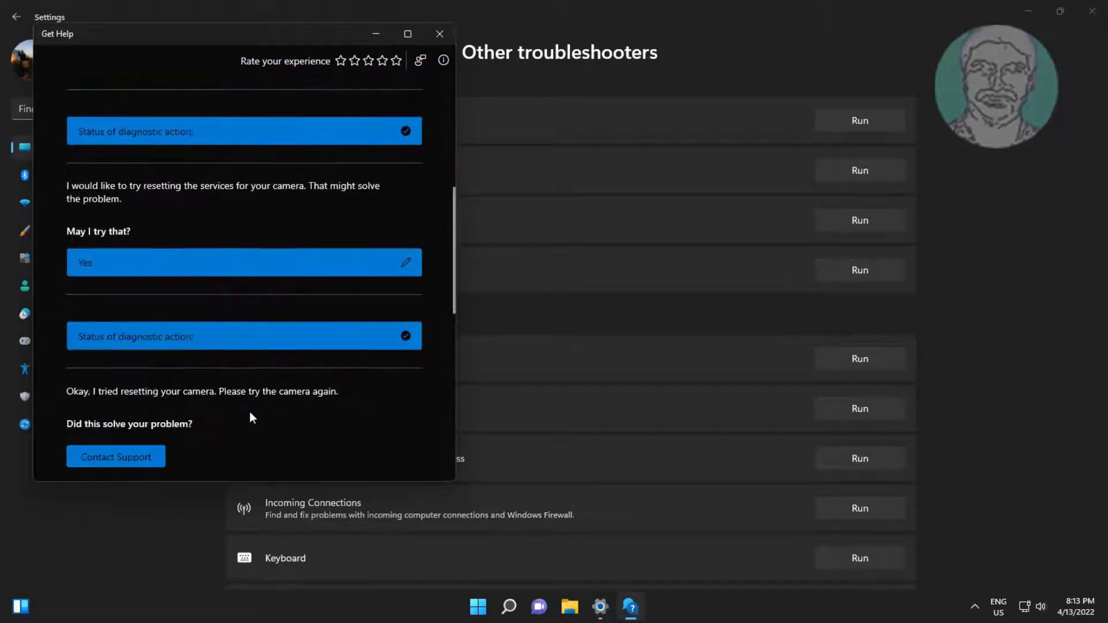
left_click(257, 358)
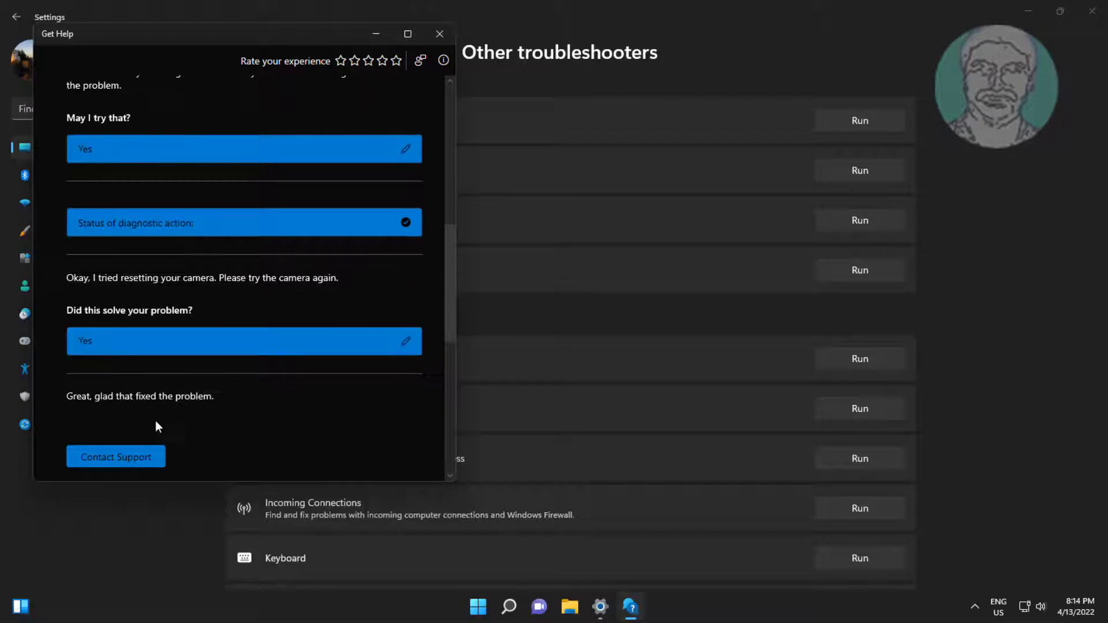
left_click(442, 35)
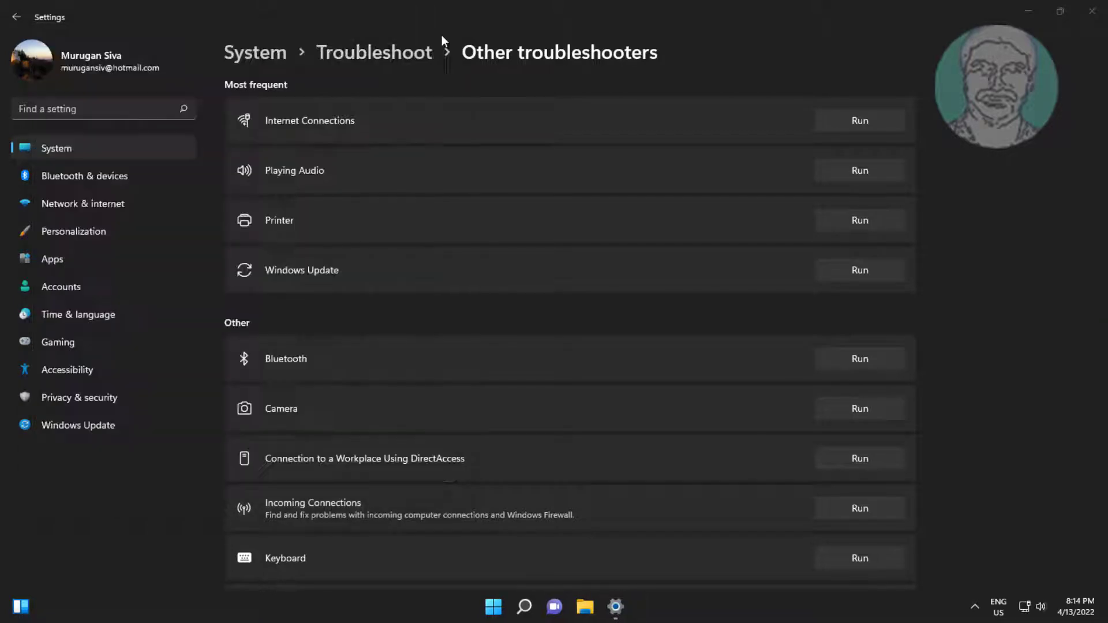
- Close and relaunch Settings, then go to Apps > Apps & features
left_click(1091, 11)
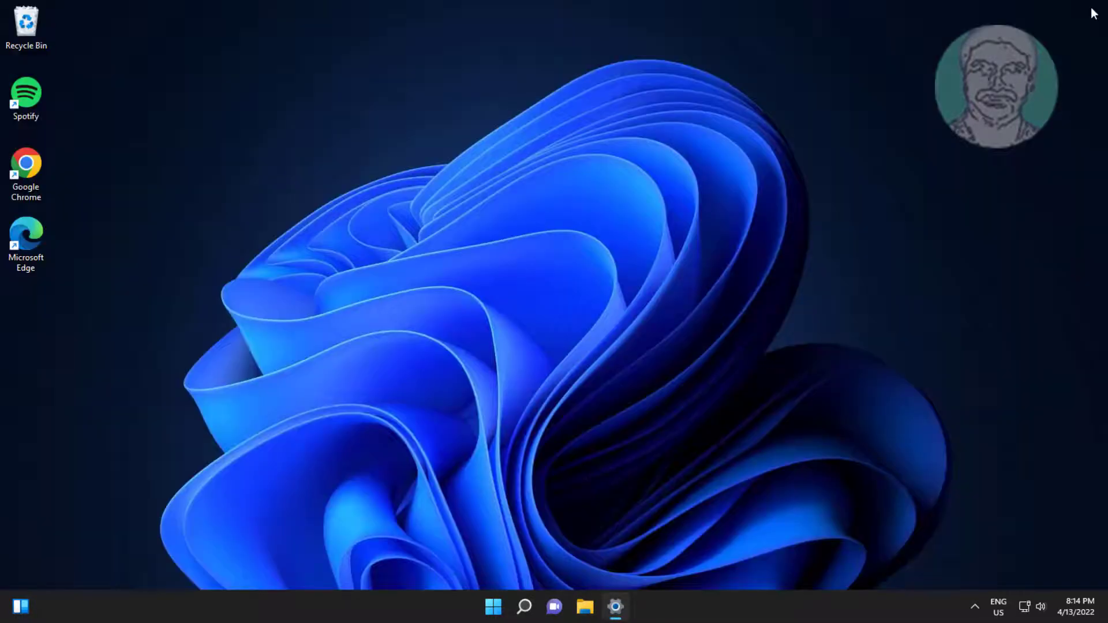
left_click(508, 606)
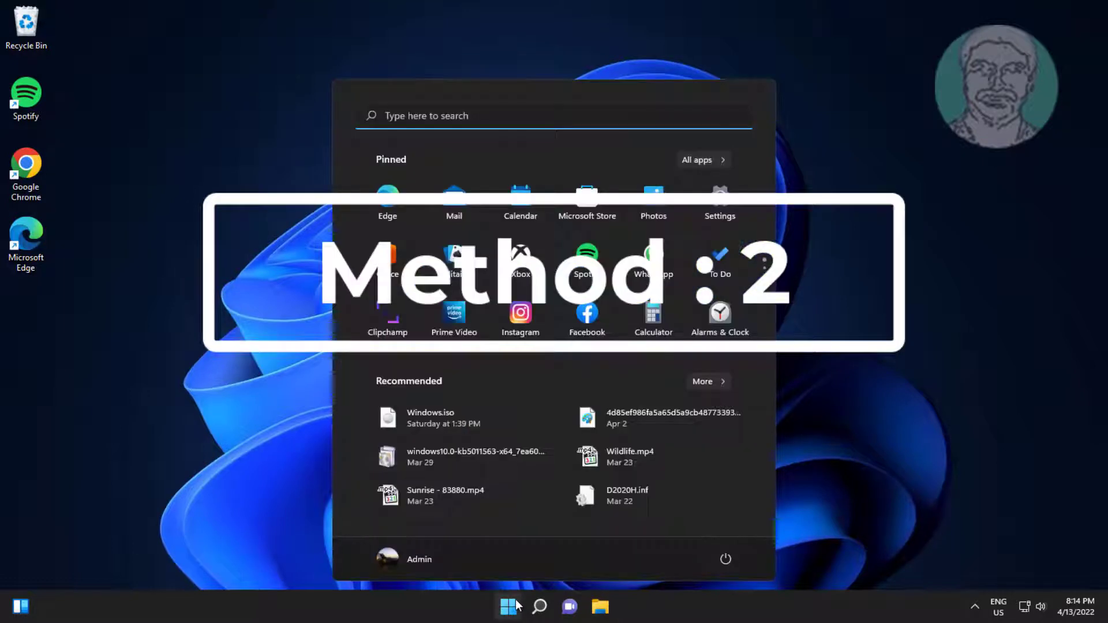
left_click(717, 204)
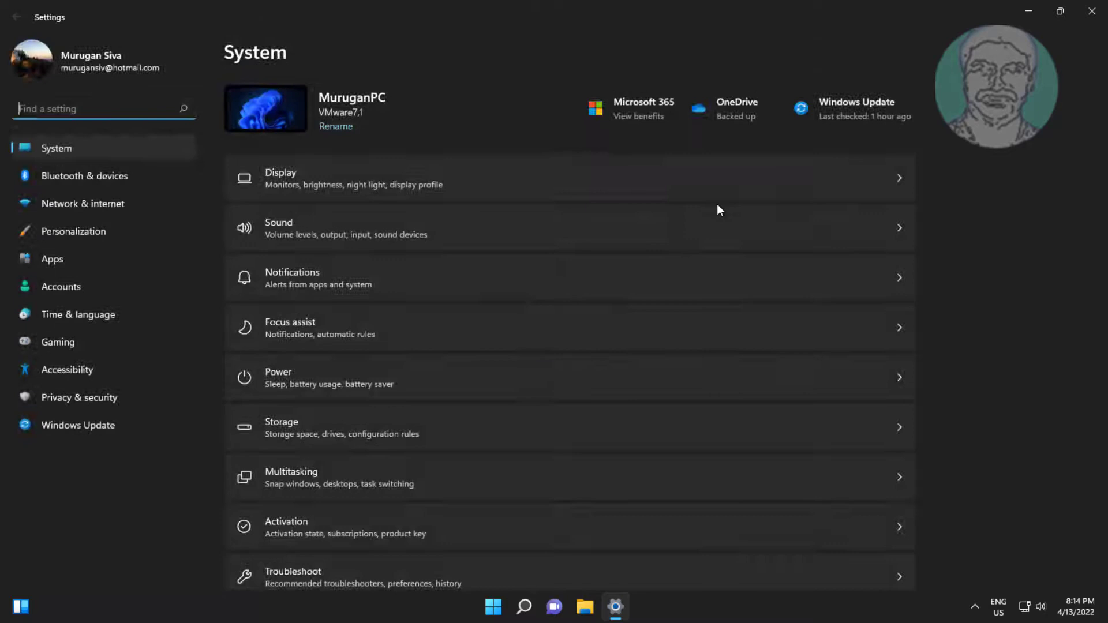
left_click(52, 258)
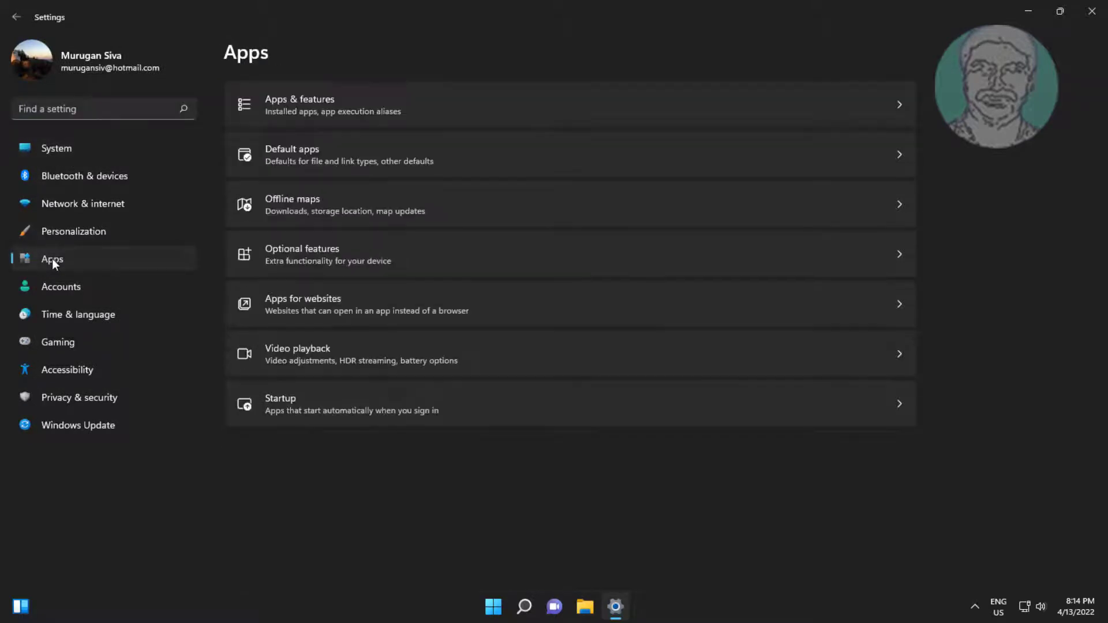
left_click(321, 114)
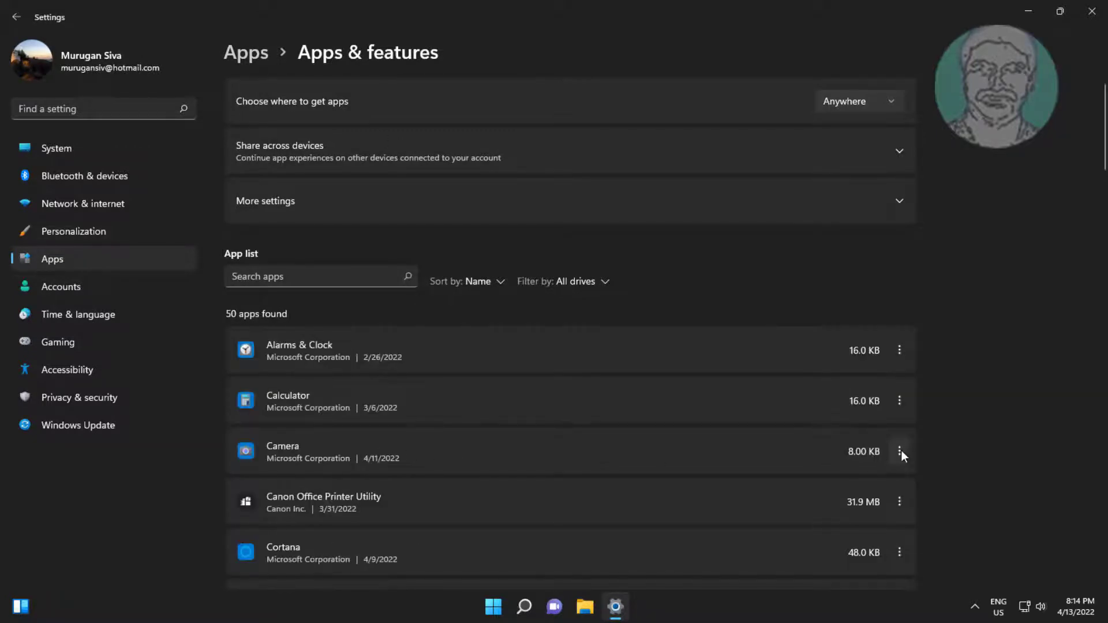
- Repair the Camera app from its Advanced options
left_click(900, 451)
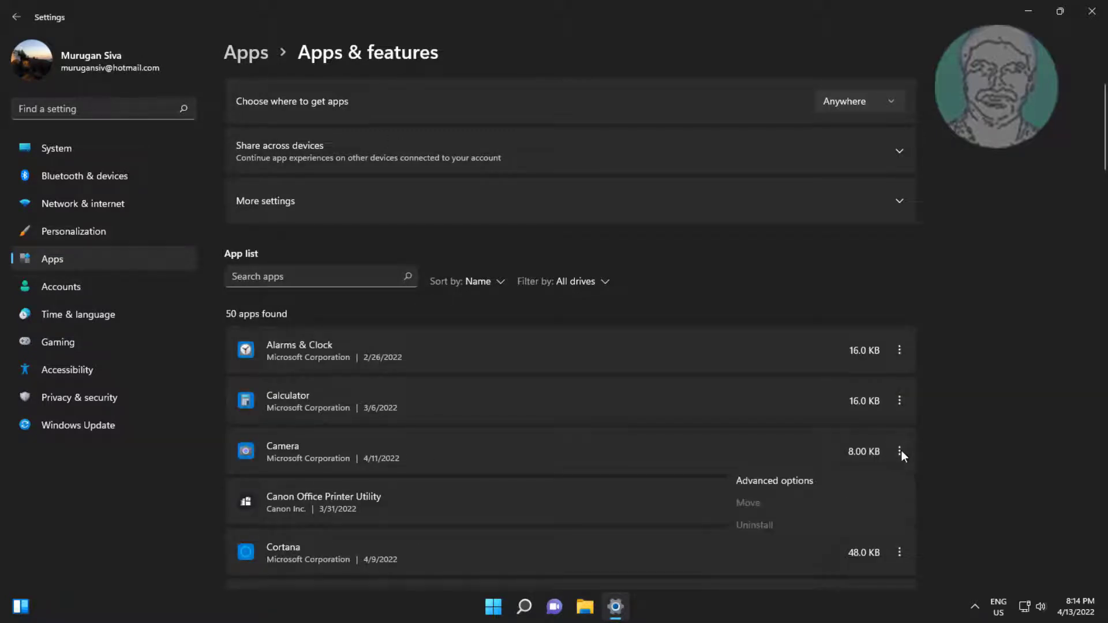
left_click(806, 484)
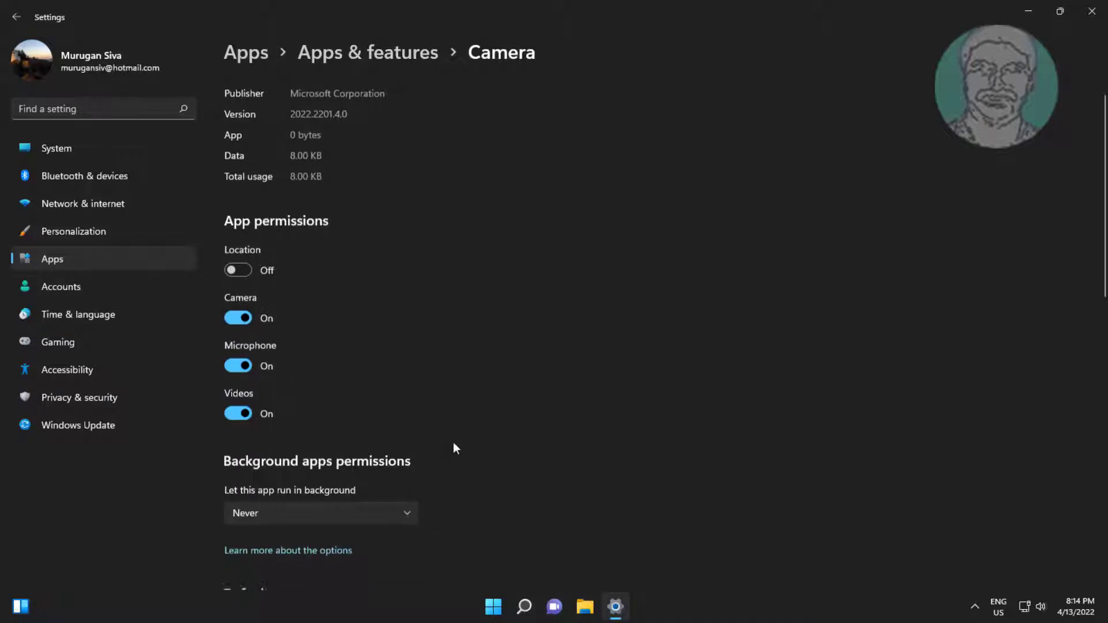
scroll(437, 356, "down", 10)
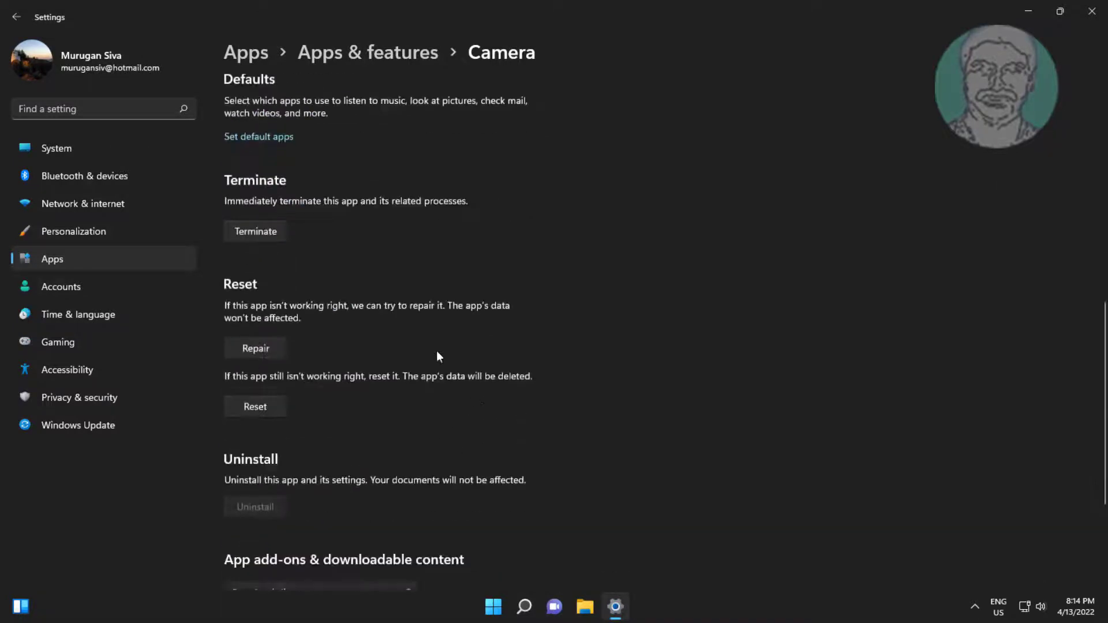
left_click(273, 347)
- Reset the Camera app, confirm the reset, and close Settings
left_click(269, 415)
left_click(303, 374)
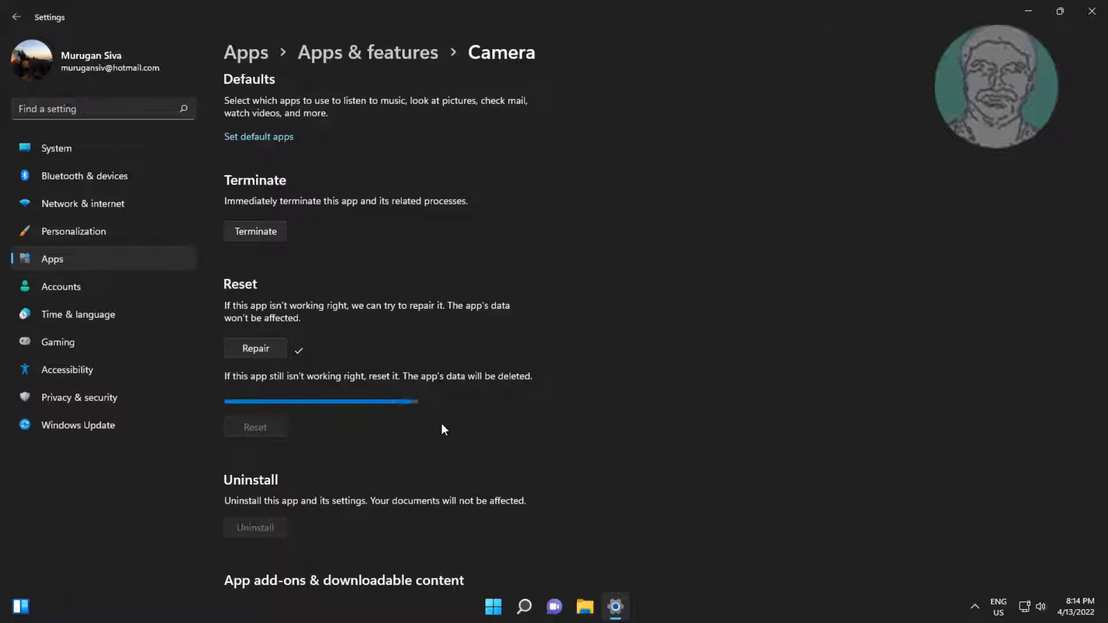
left_click(1092, 11)
- Switch Camera access On under Privacy & security > Camera, then close Settings
left_click(508, 606)
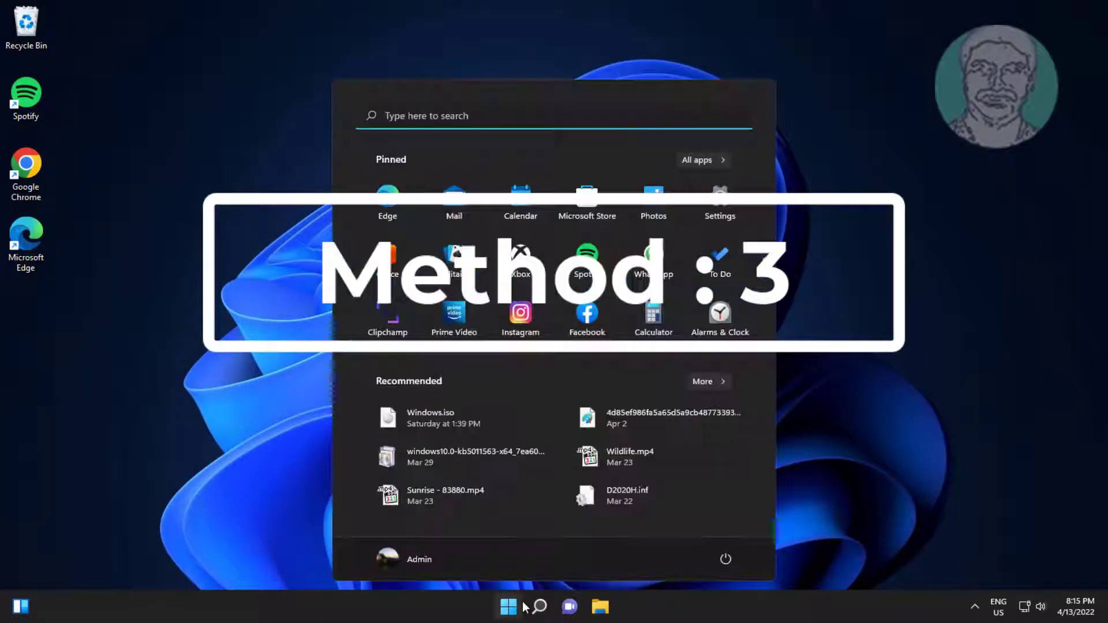
left_click(719, 197)
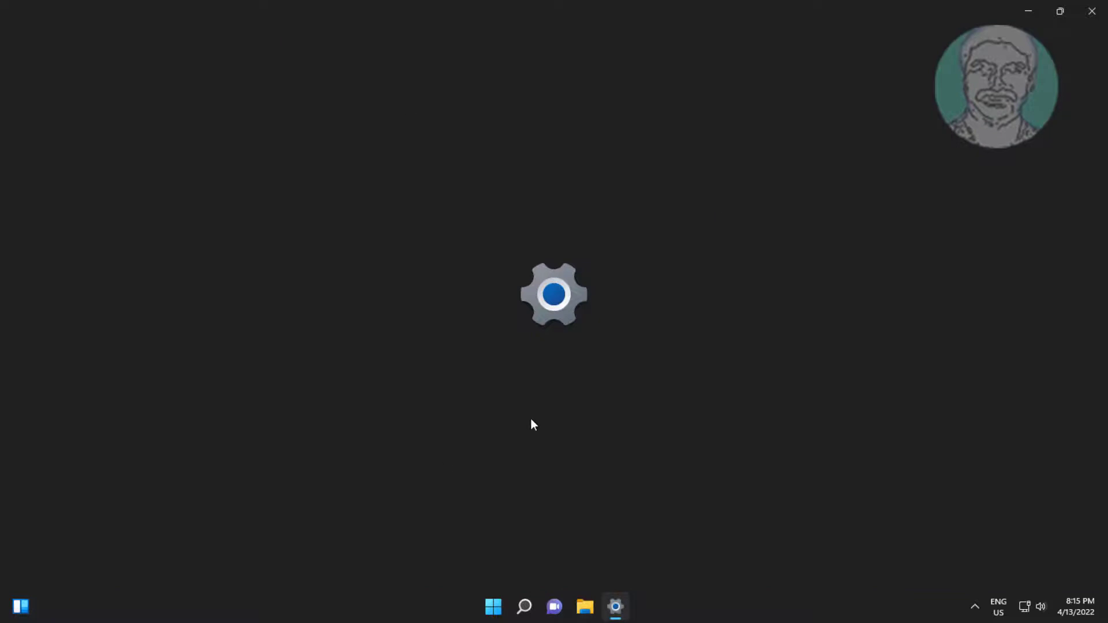
left_click(98, 399)
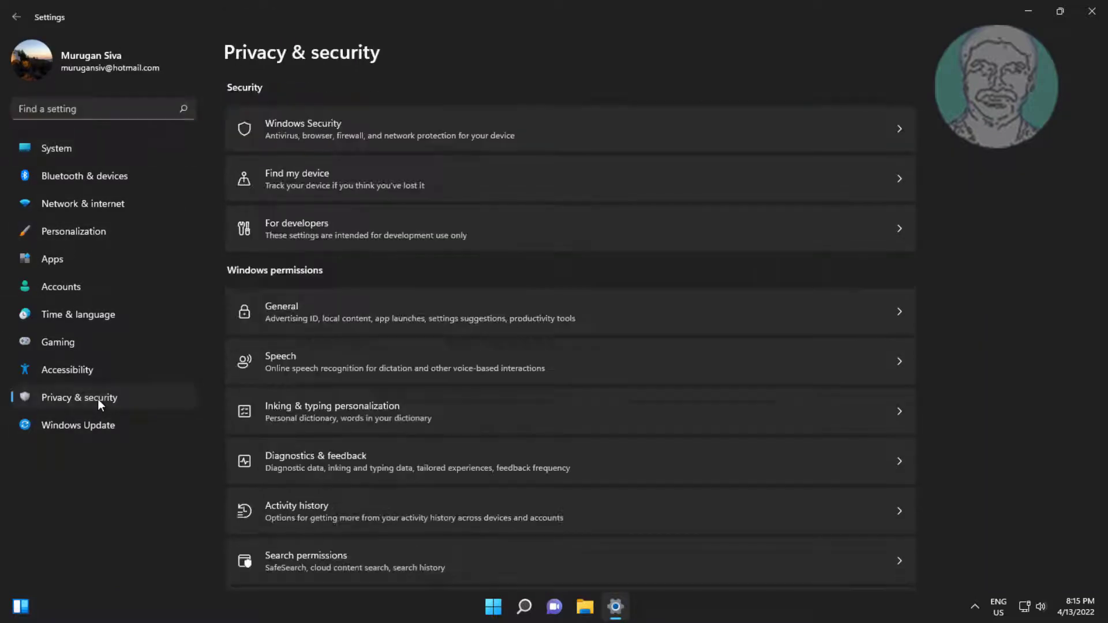
scroll(445, 422, "down", 5)
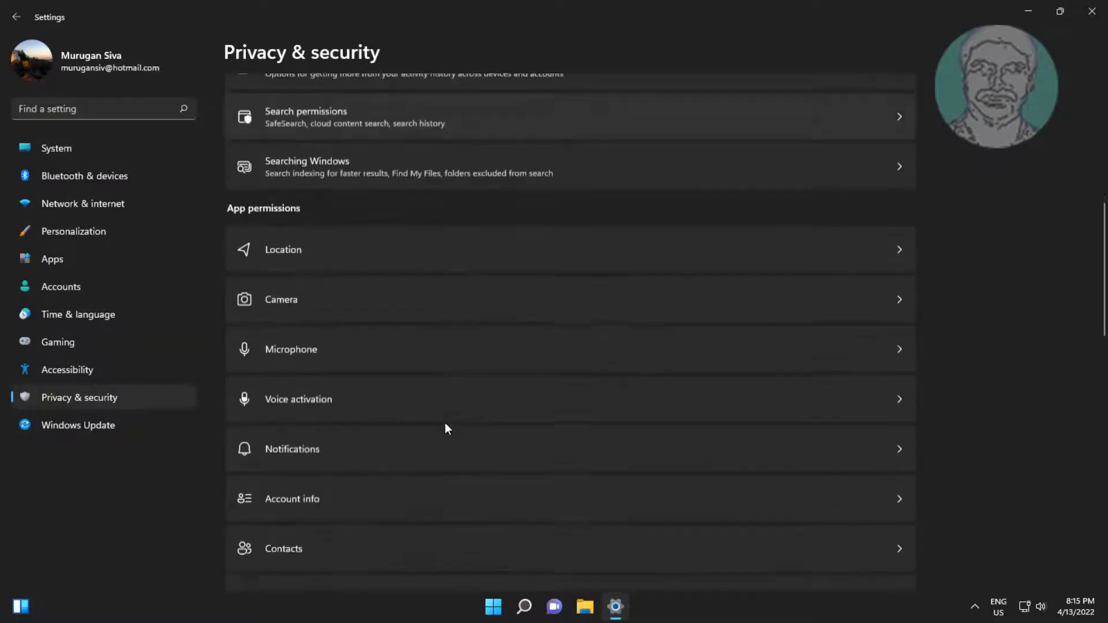
left_click(314, 291)
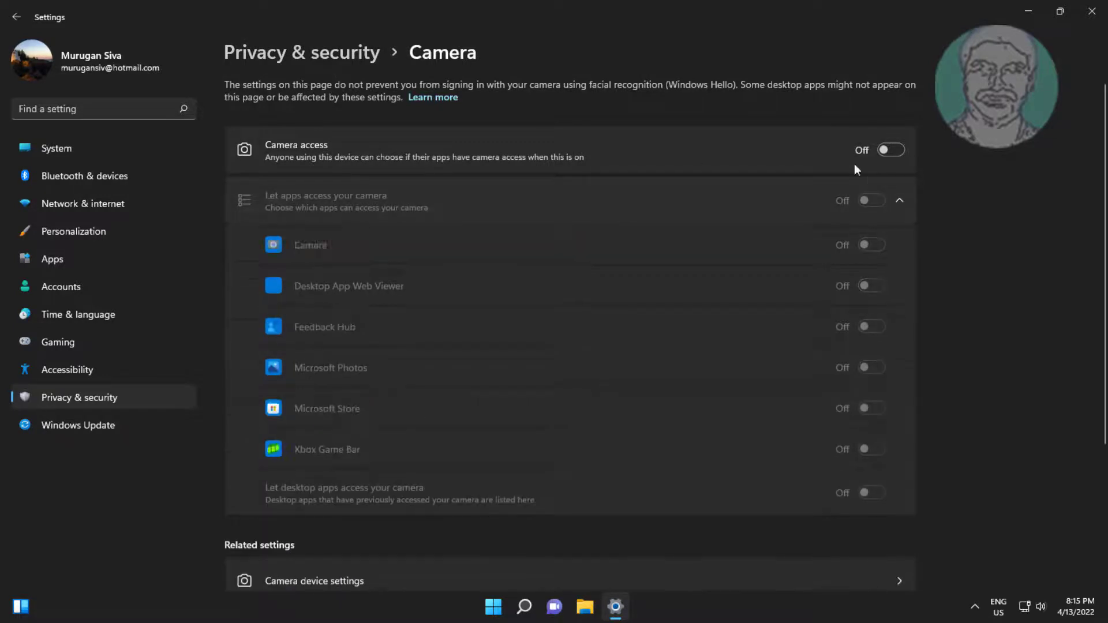
left_click(895, 151)
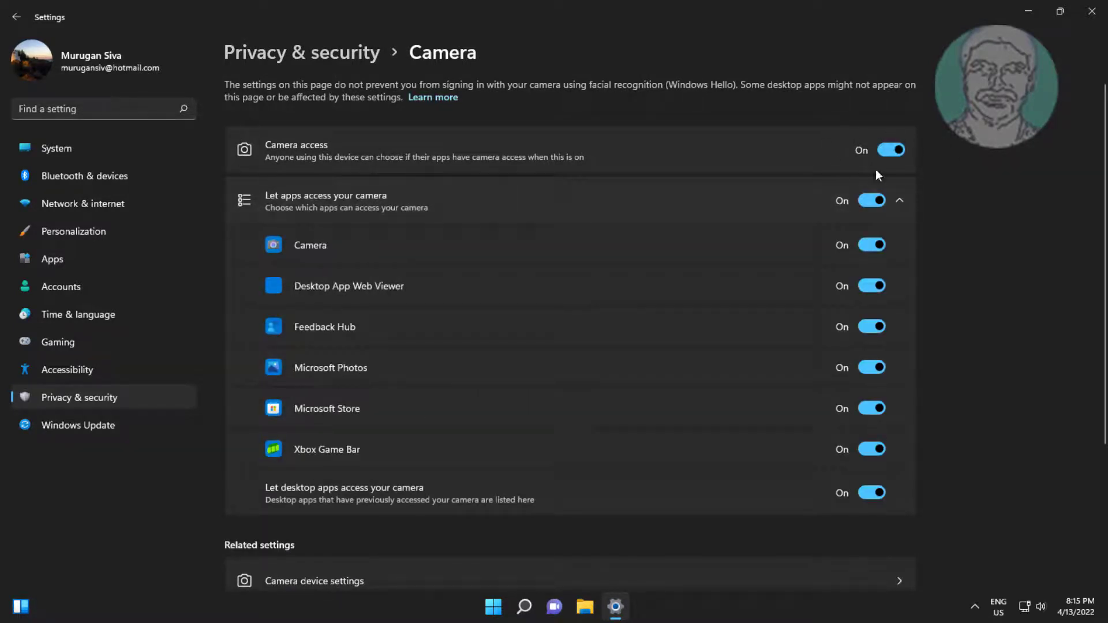
left_click(1092, 11)
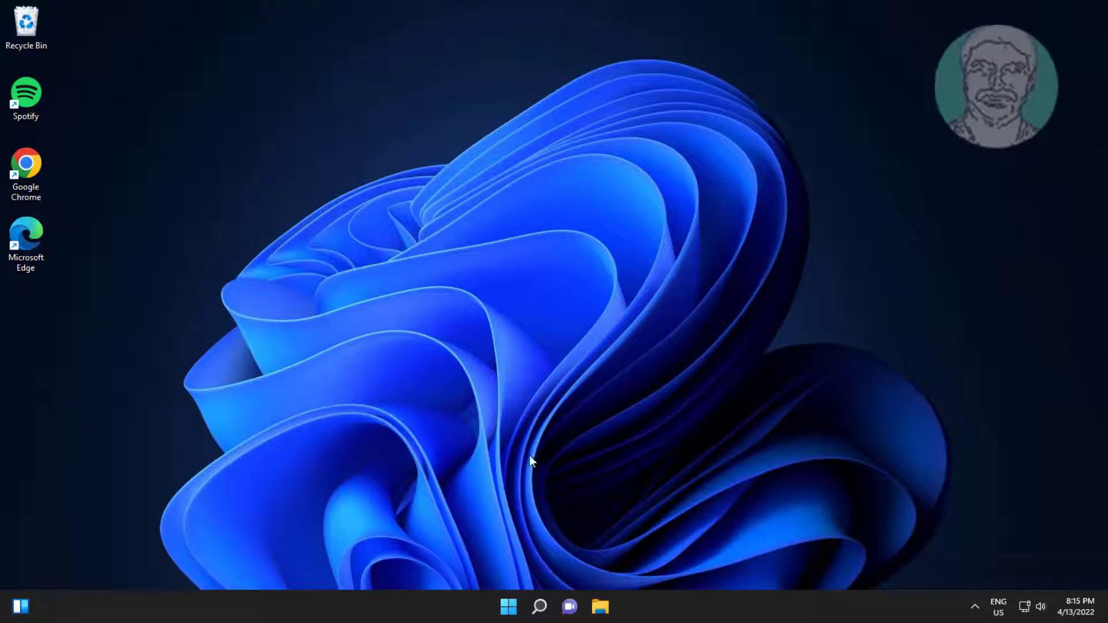
- Search for 'device manager' and launch Device Manager
left_click(539, 606)
type("dev")
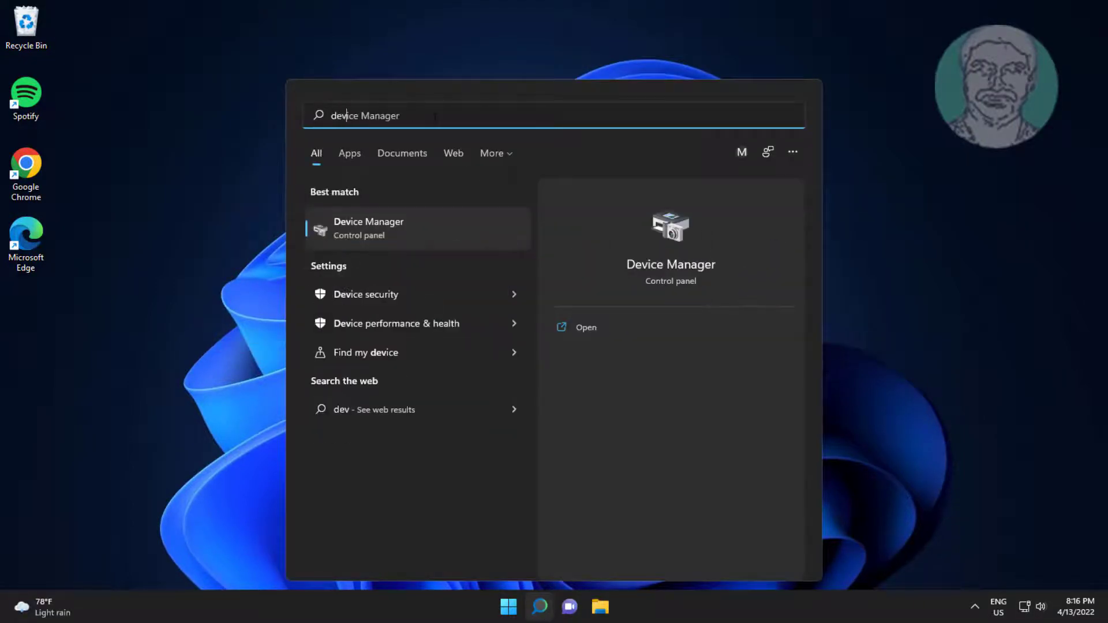
type("ice manage")
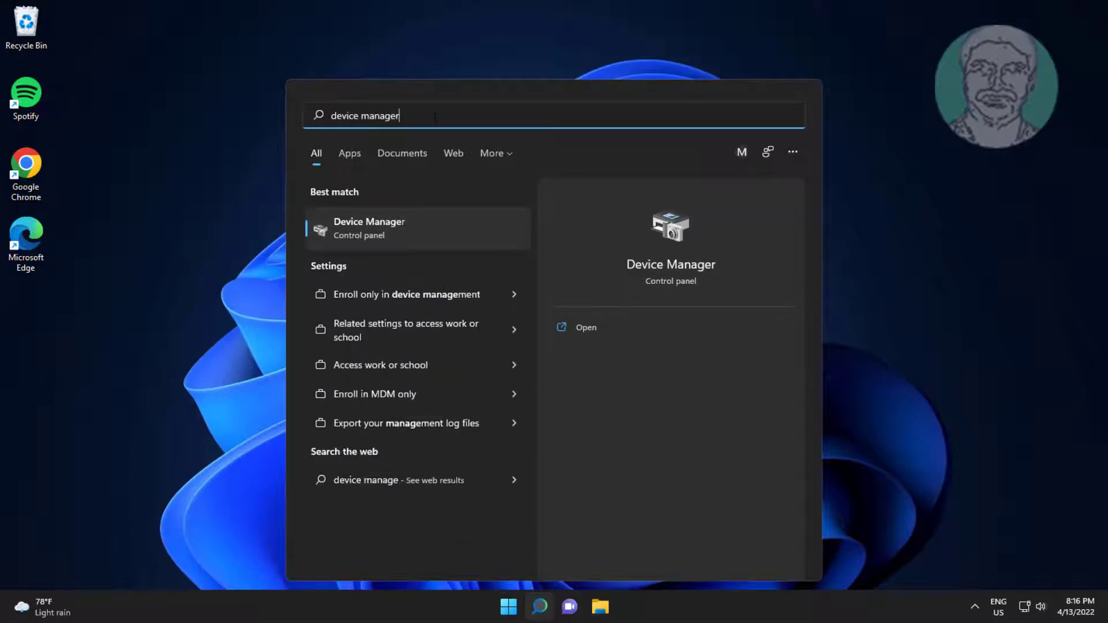
type("r")
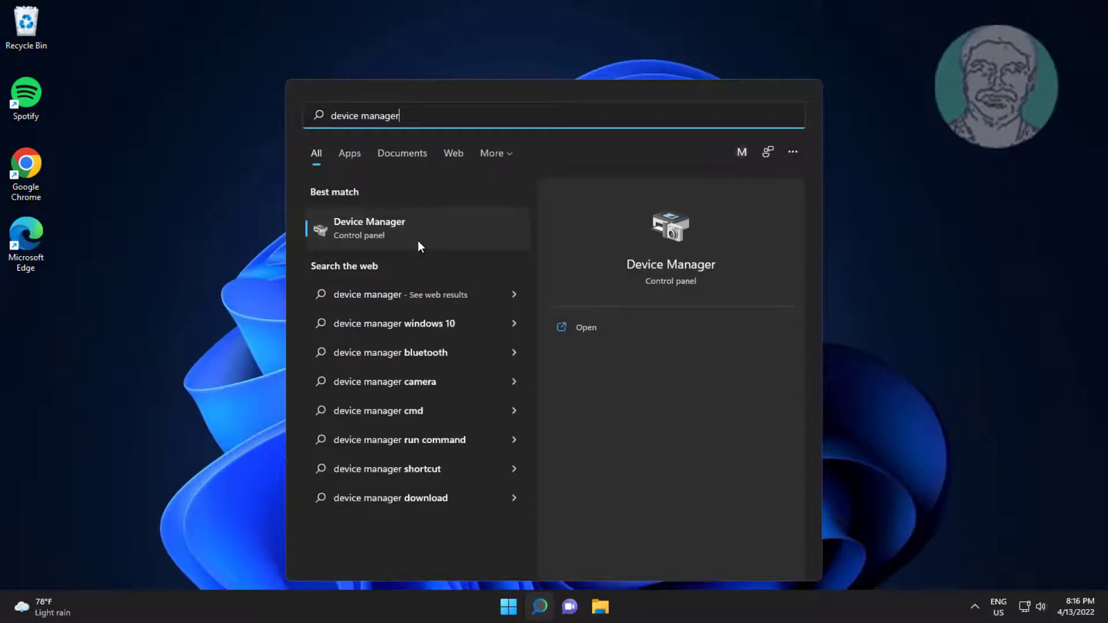
left_click(382, 226)
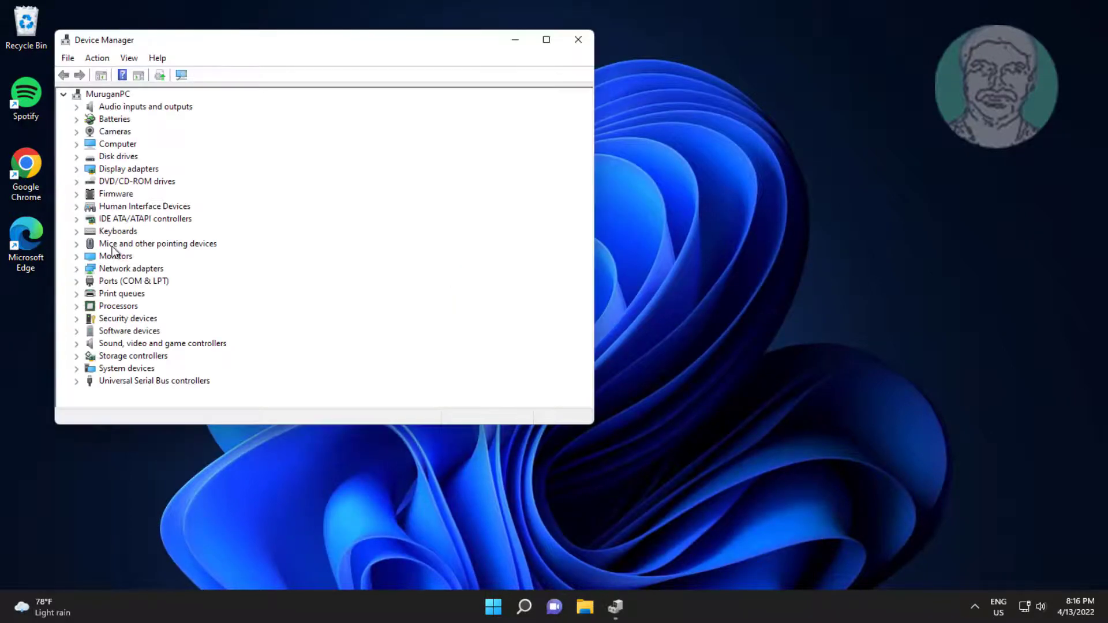
- Uninstall the USB CAMERA device under Cameras, then scan for hardware changes
left_click(115, 131)
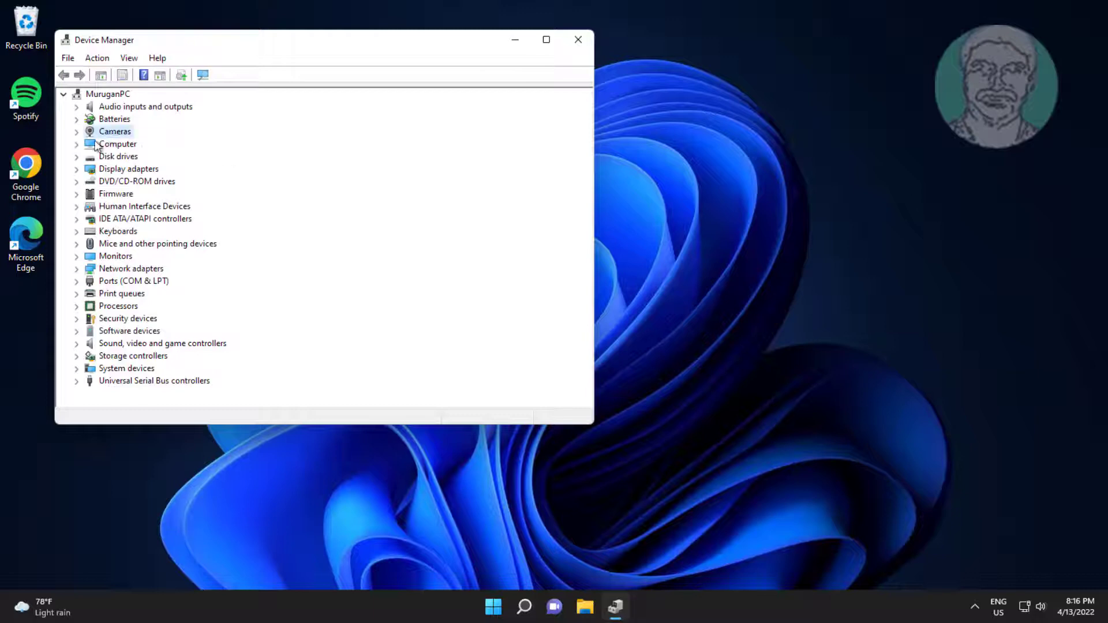
left_click(77, 131)
left_click(137, 145)
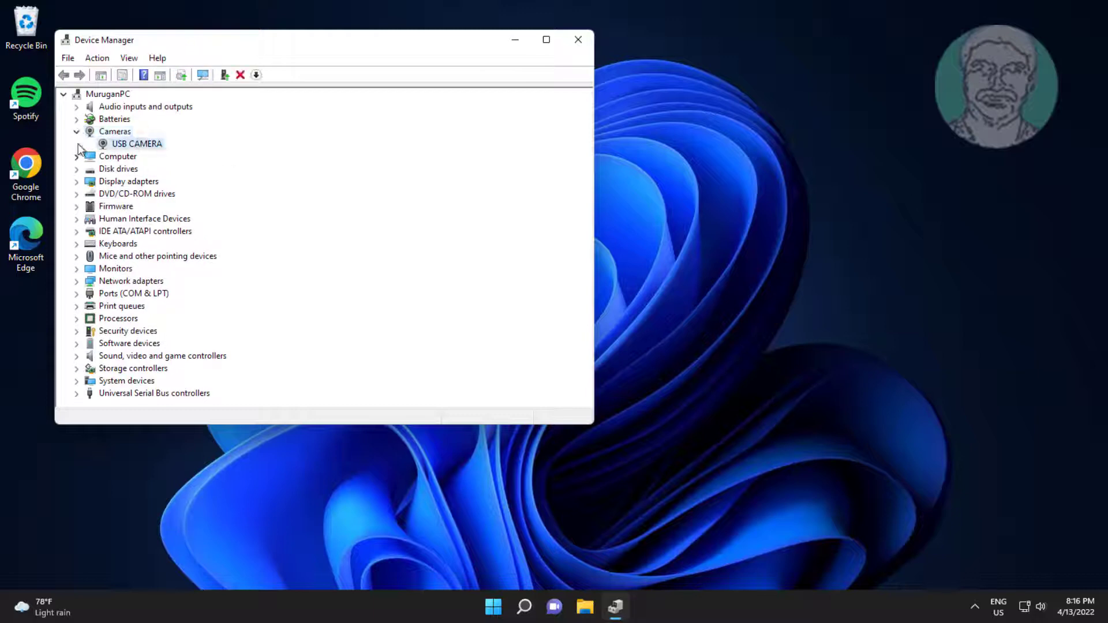
right_click(137, 144)
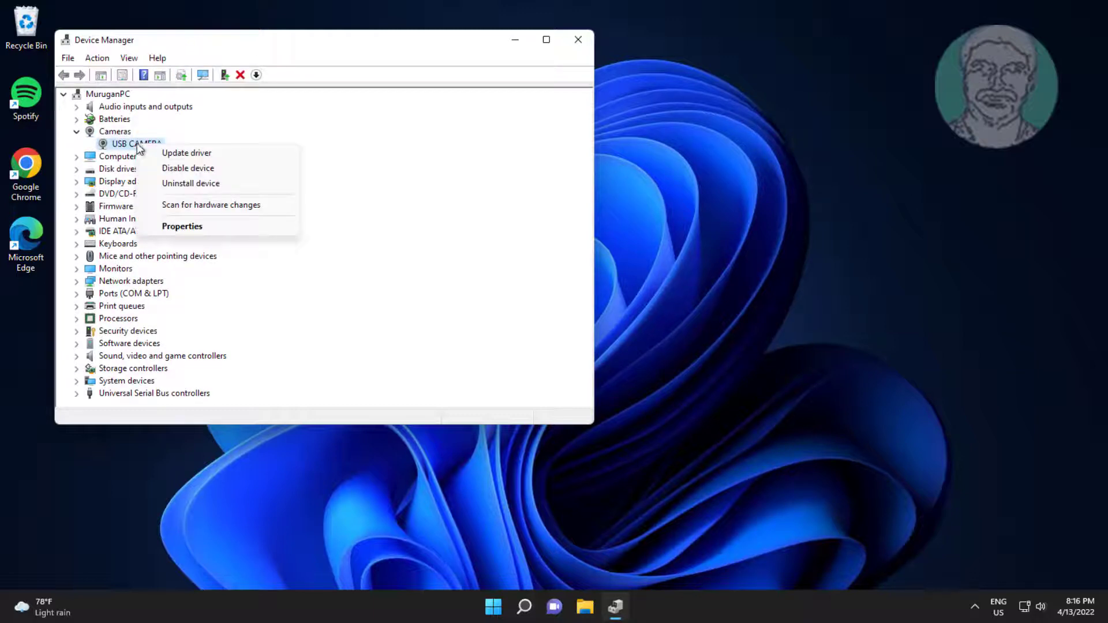
left_click(200, 185)
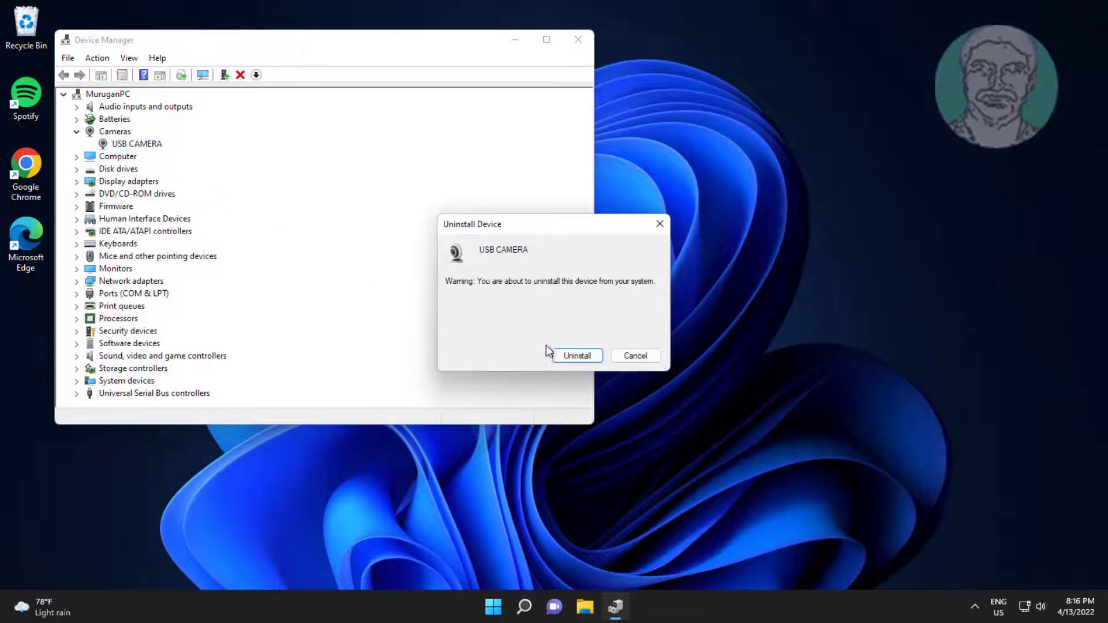
left_click(566, 356)
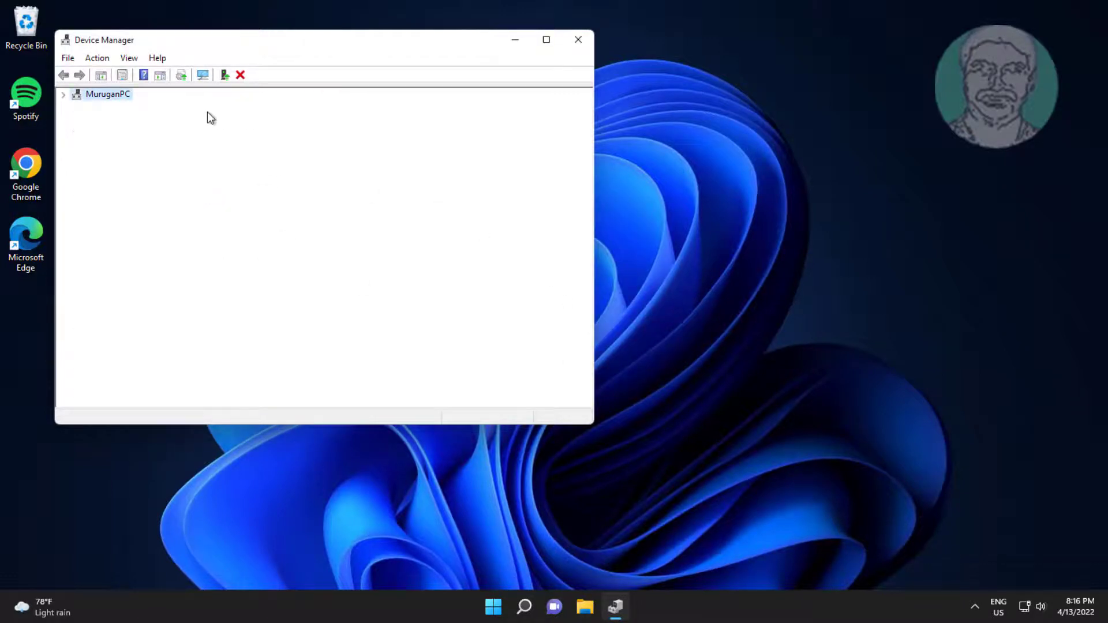
left_click(95, 58)
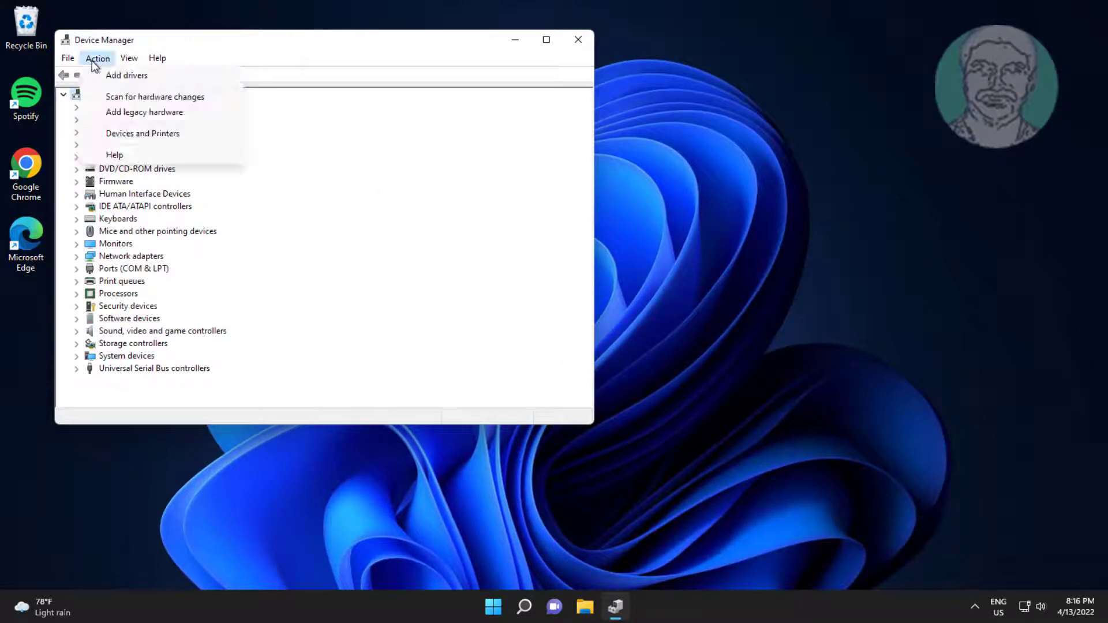
left_click(119, 96)
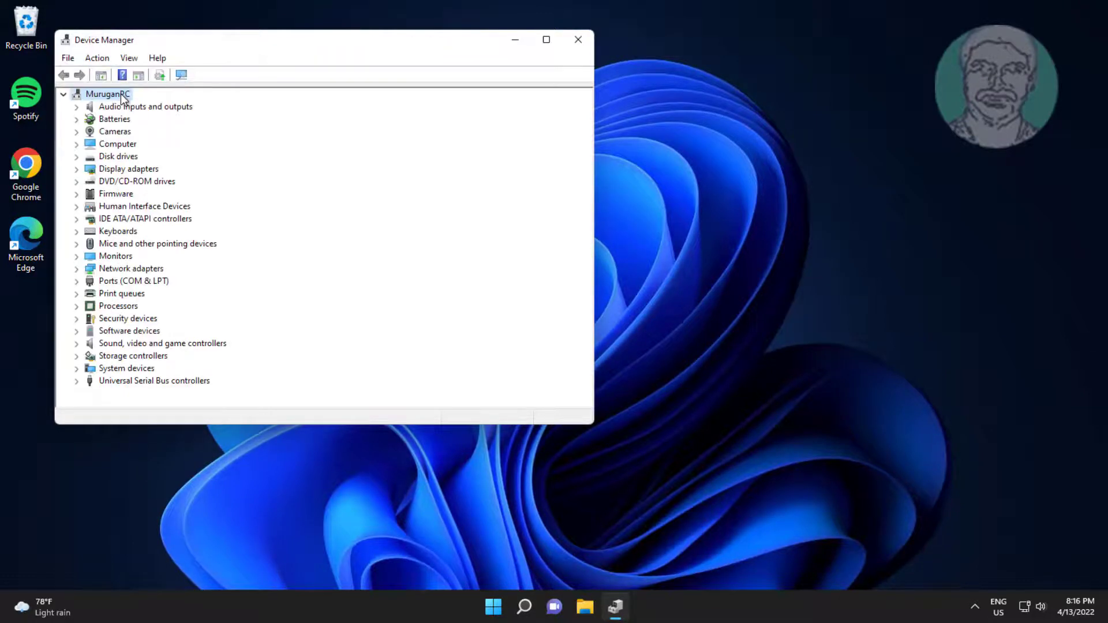
- Close Device Manager and restart the PC from the Start menu
left_click(565, 43)
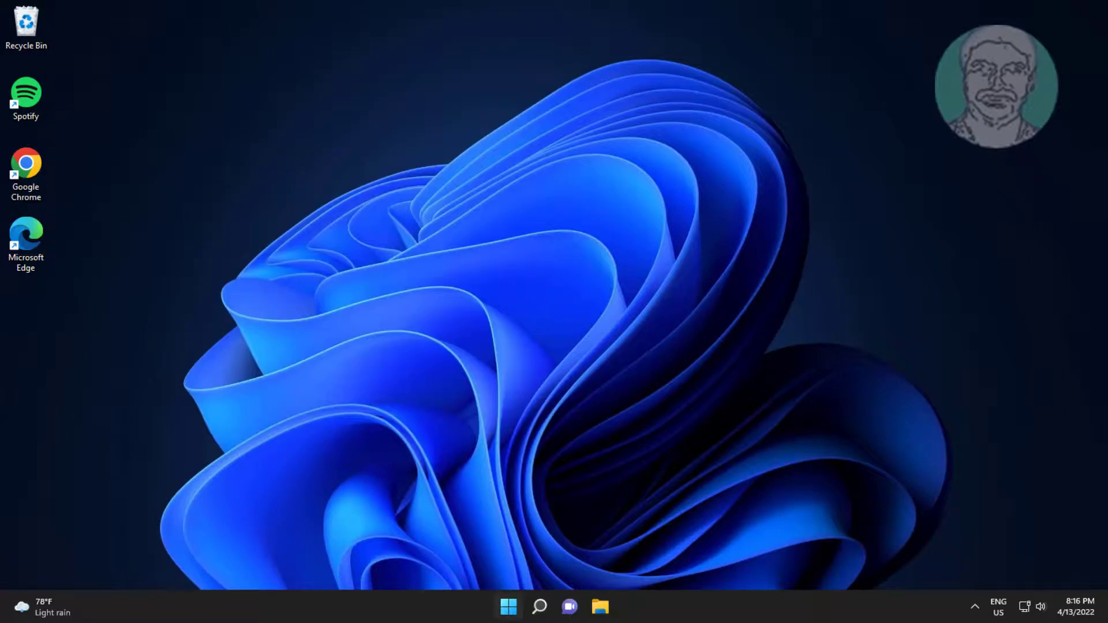
left_click(508, 606)
left_click(728, 562)
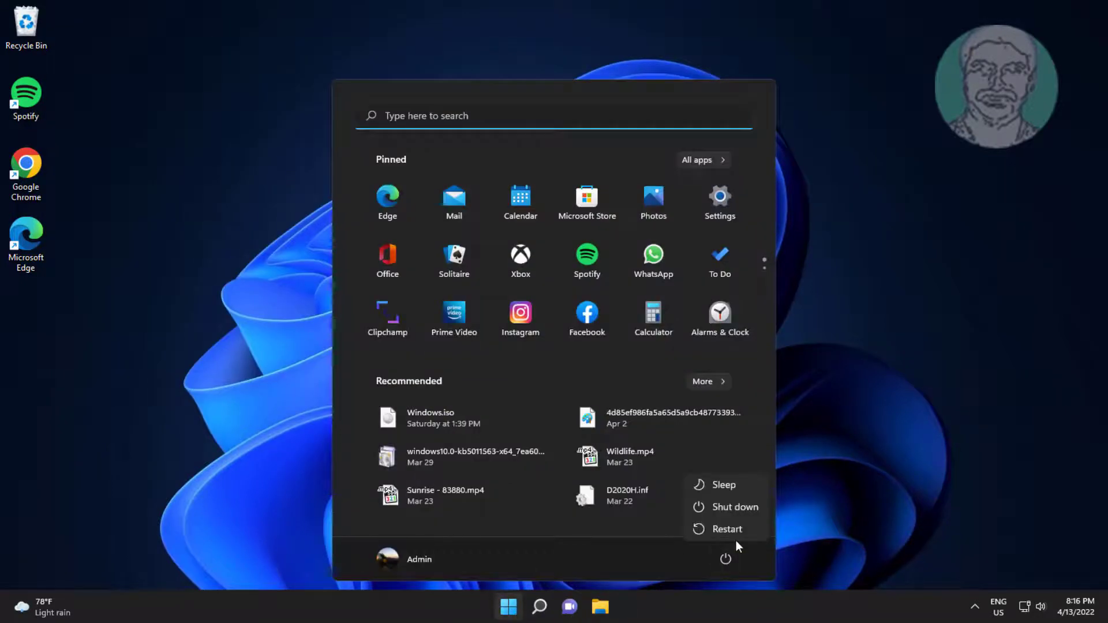
left_click(740, 530)
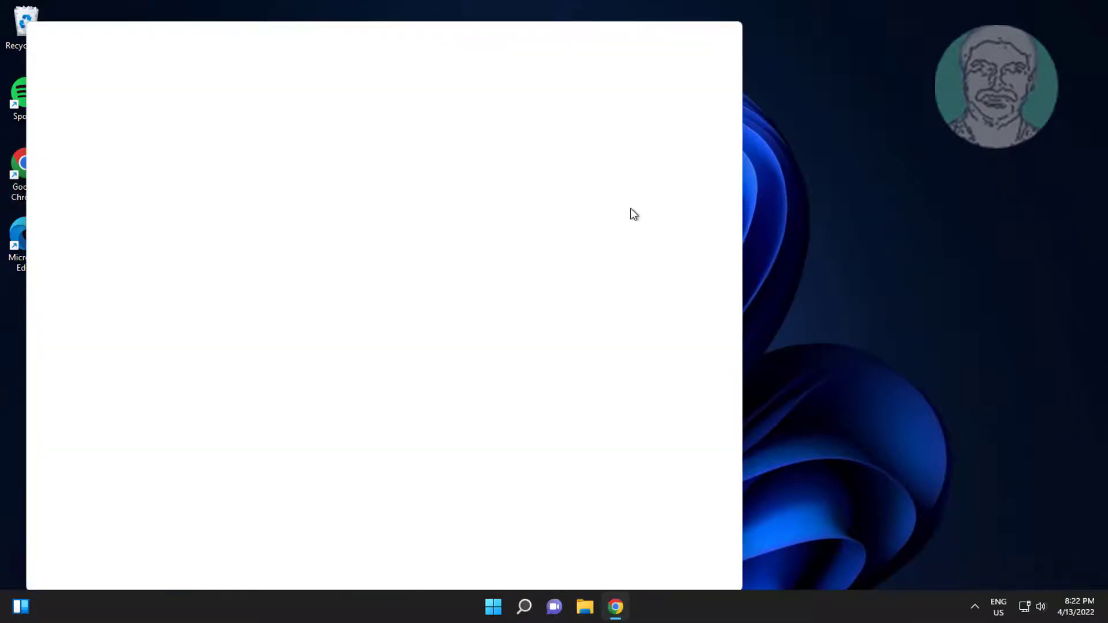
- Search Google for 'lenovo camera driver' from Chrome's new tab
left_click(266, 38)
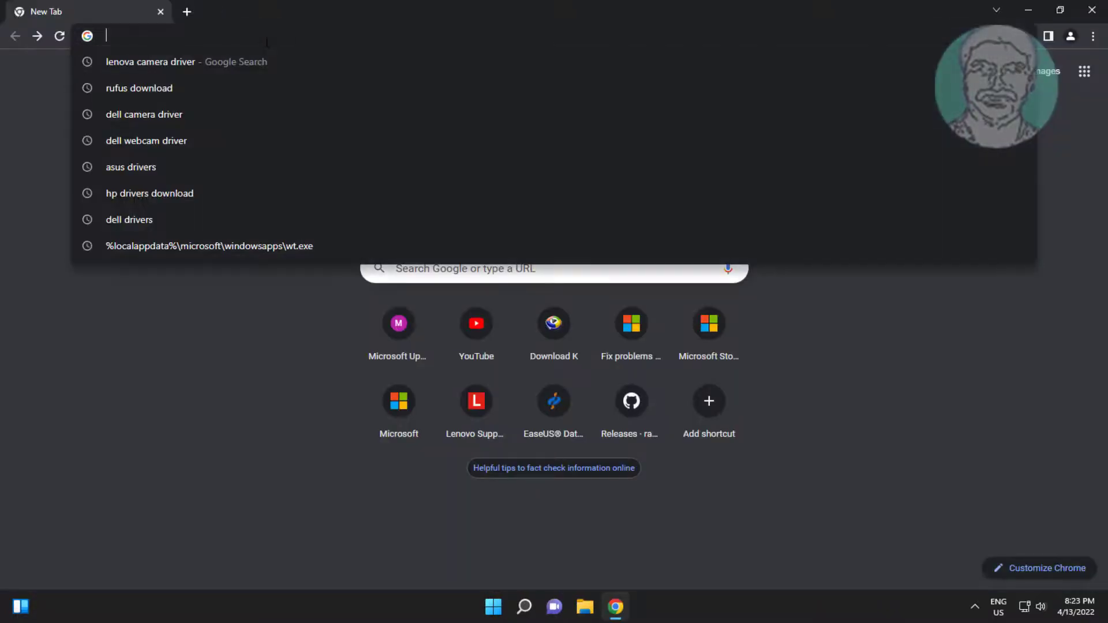
type("leno")
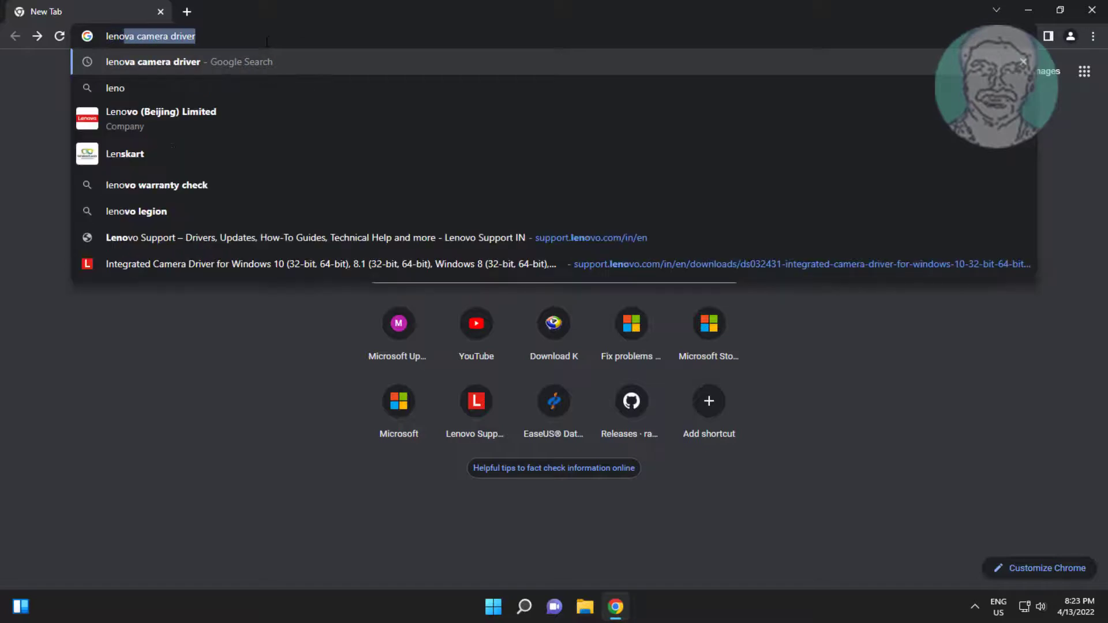
type("v")
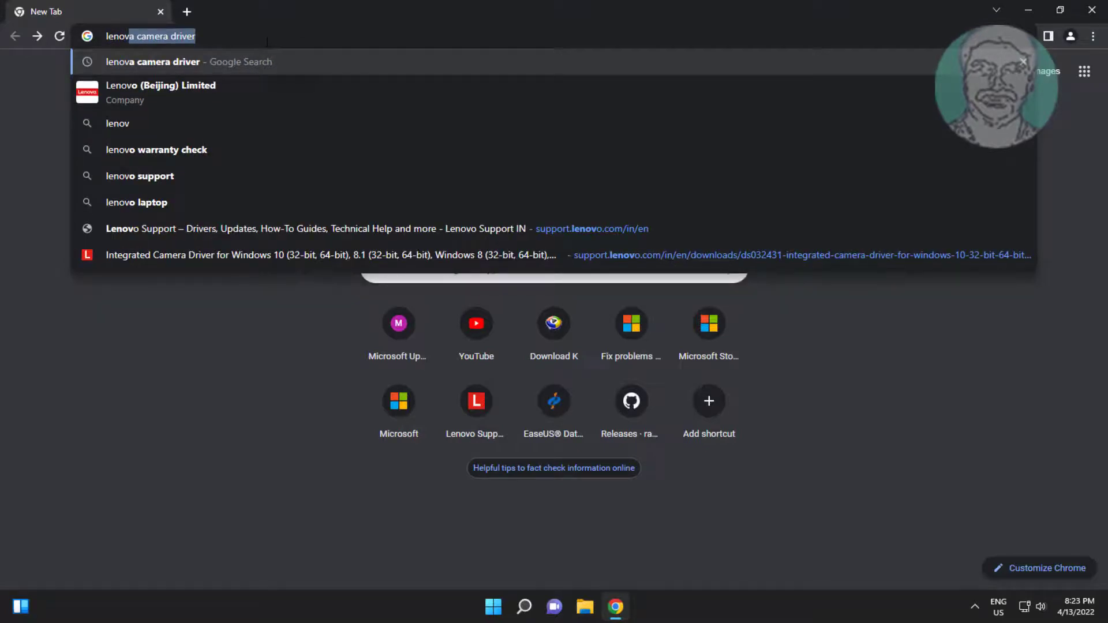
type("o camera ")
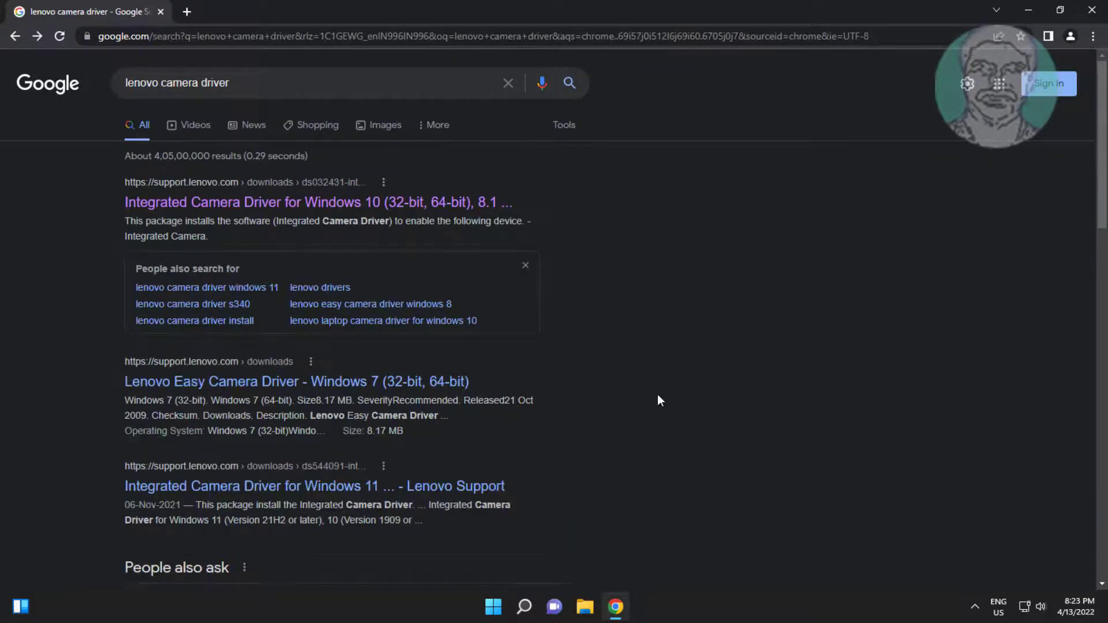
- Open the Lenovo Easy Camera Driver result and browse the Laptops product category
left_click(291, 386)
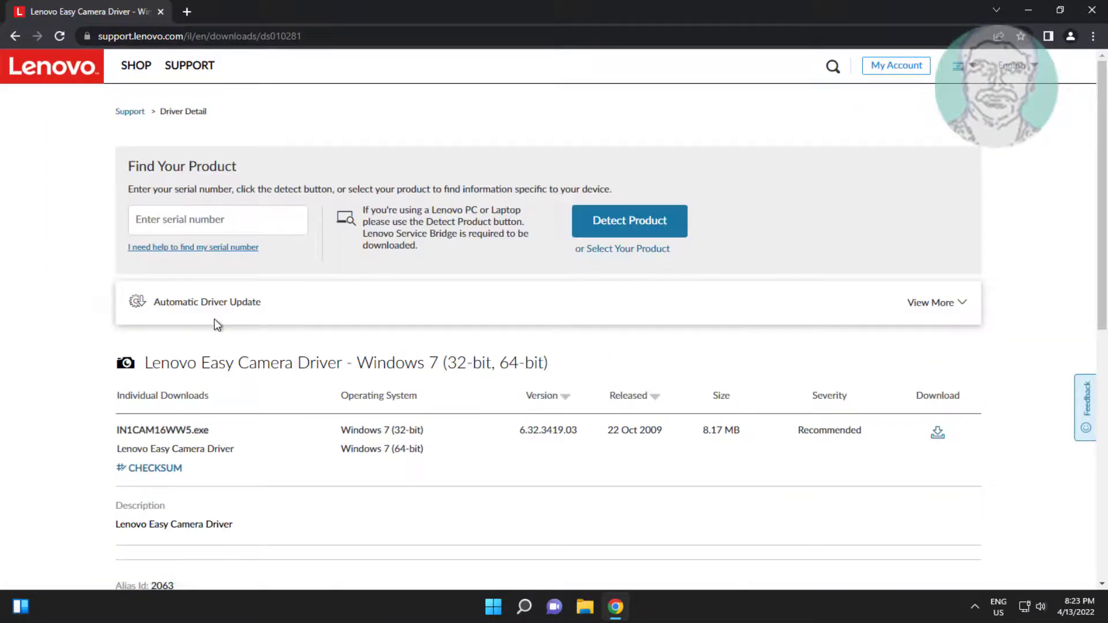
left_click(631, 254)
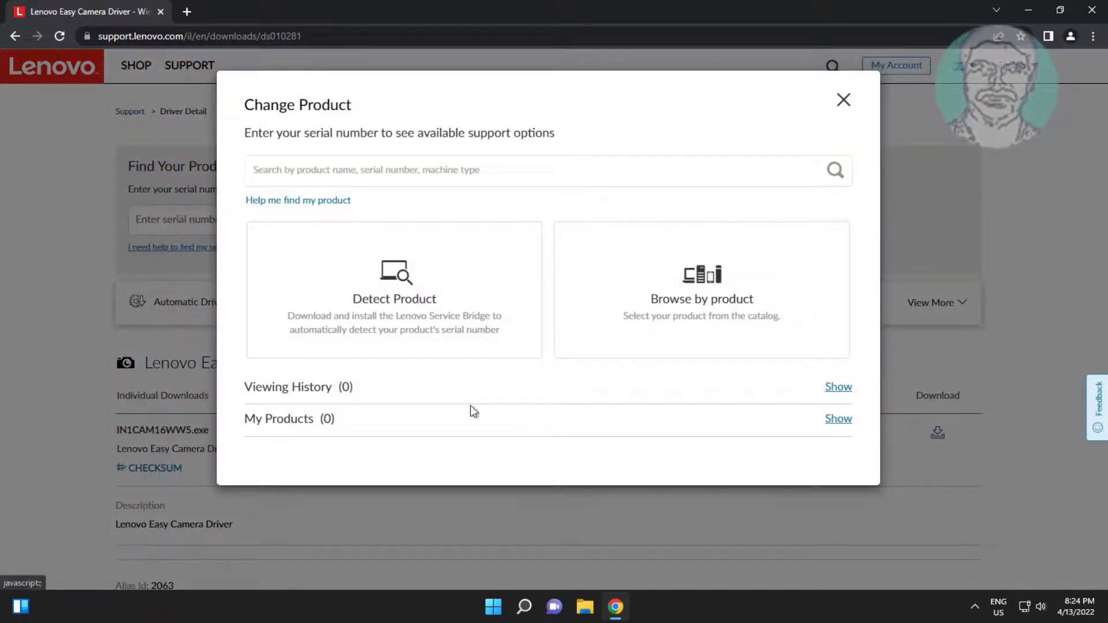
left_click(698, 299)
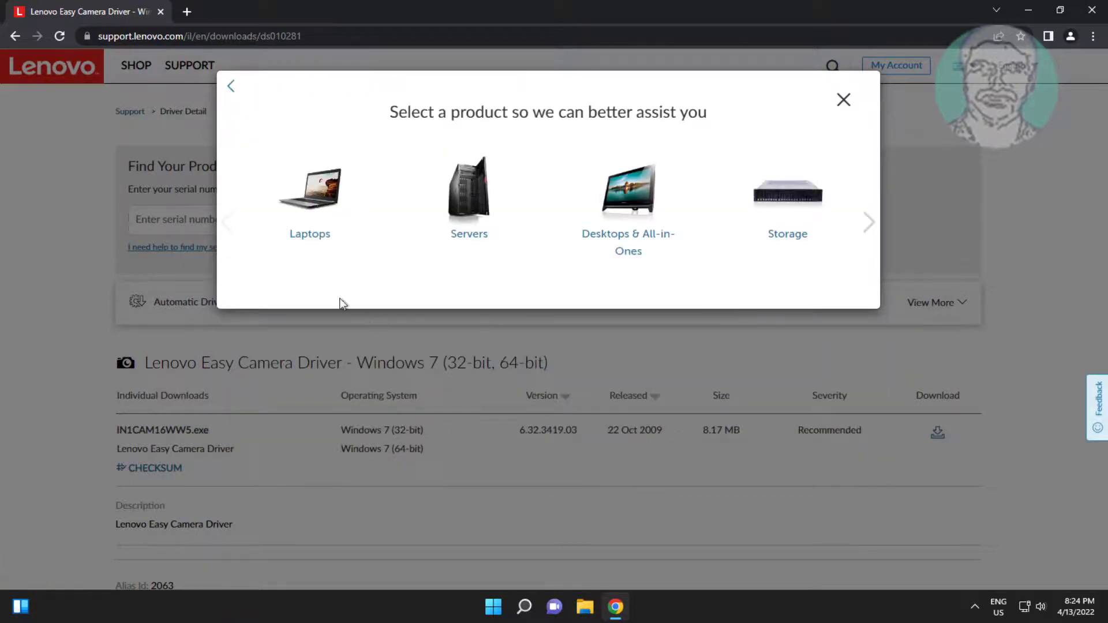
left_click(311, 215)
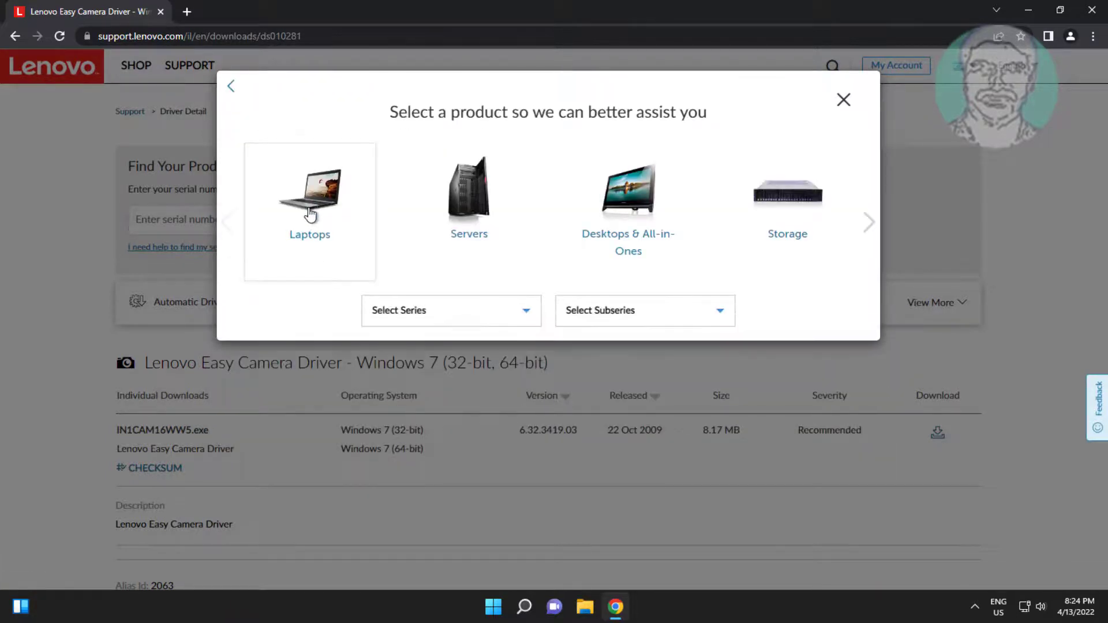
- Choose 1 Series Laptop (ideapad) > IdeaPad 1 14ALC7 Laptop and submit
left_click(527, 311)
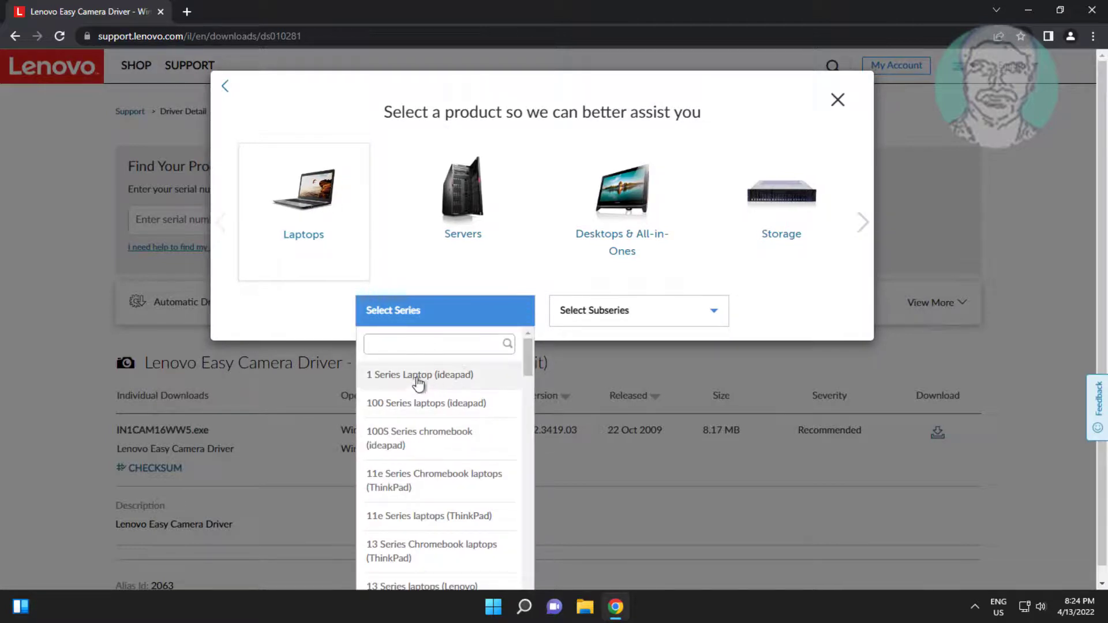
left_click(450, 374)
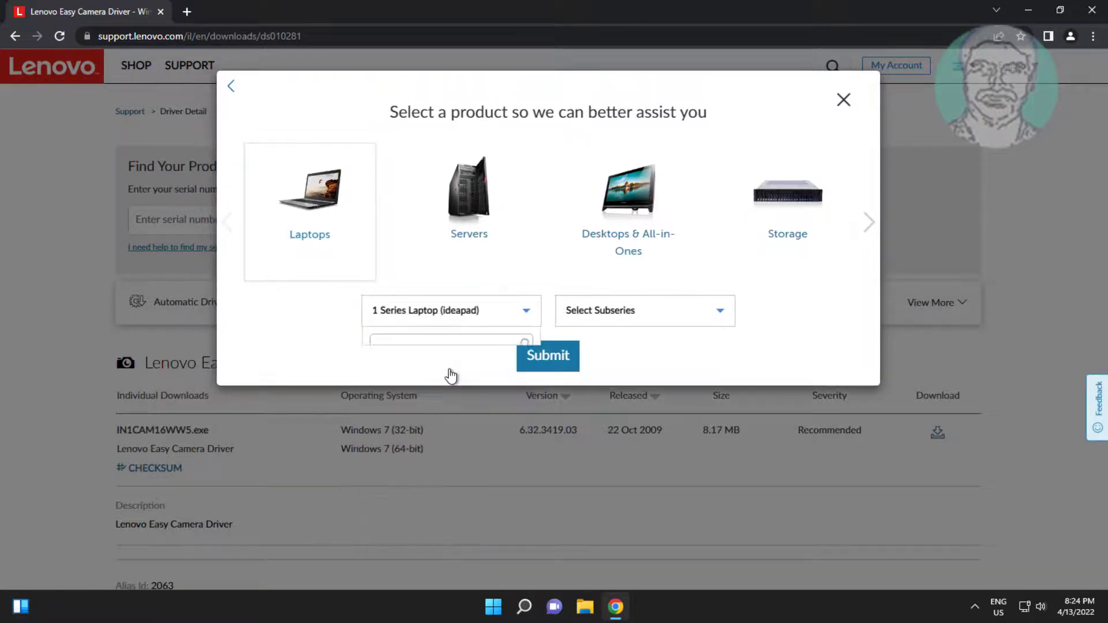
left_click(730, 312)
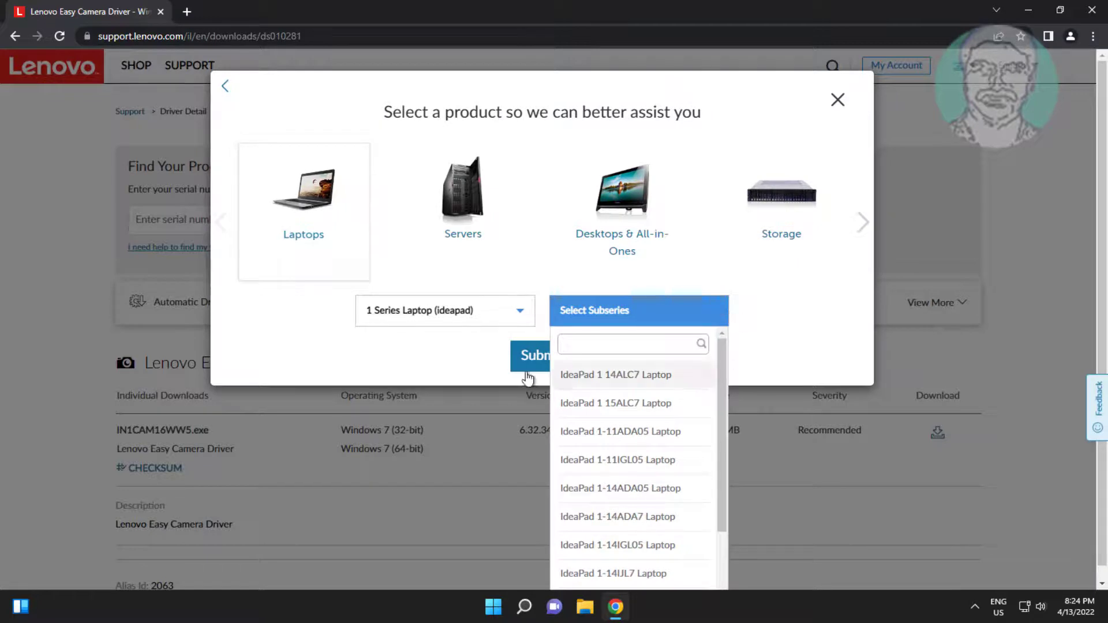
left_click(619, 375)
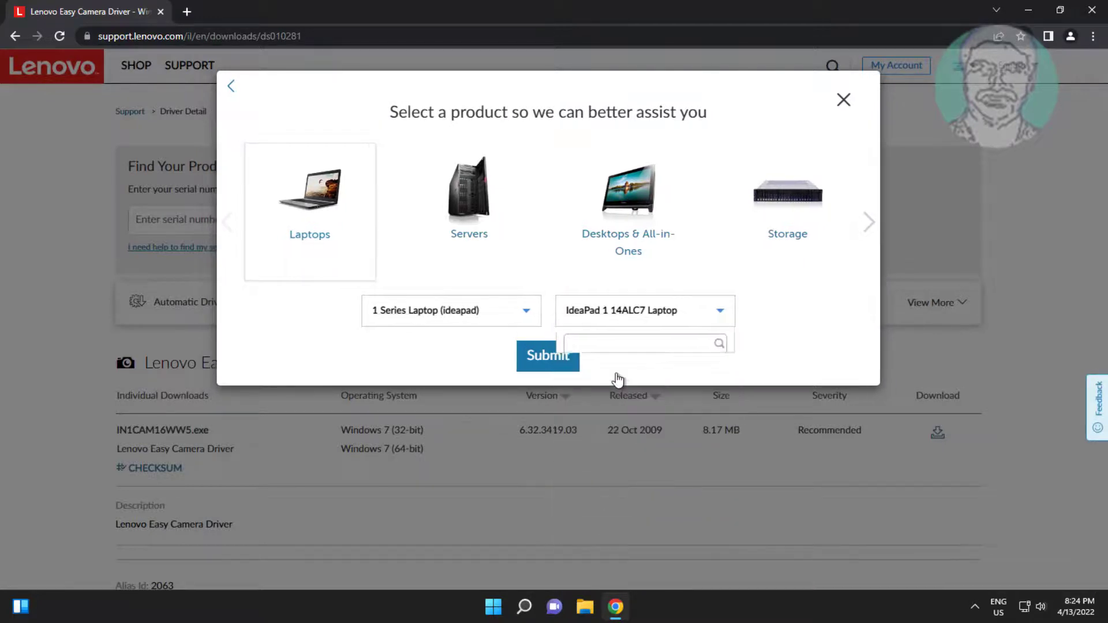
left_click(536, 358)
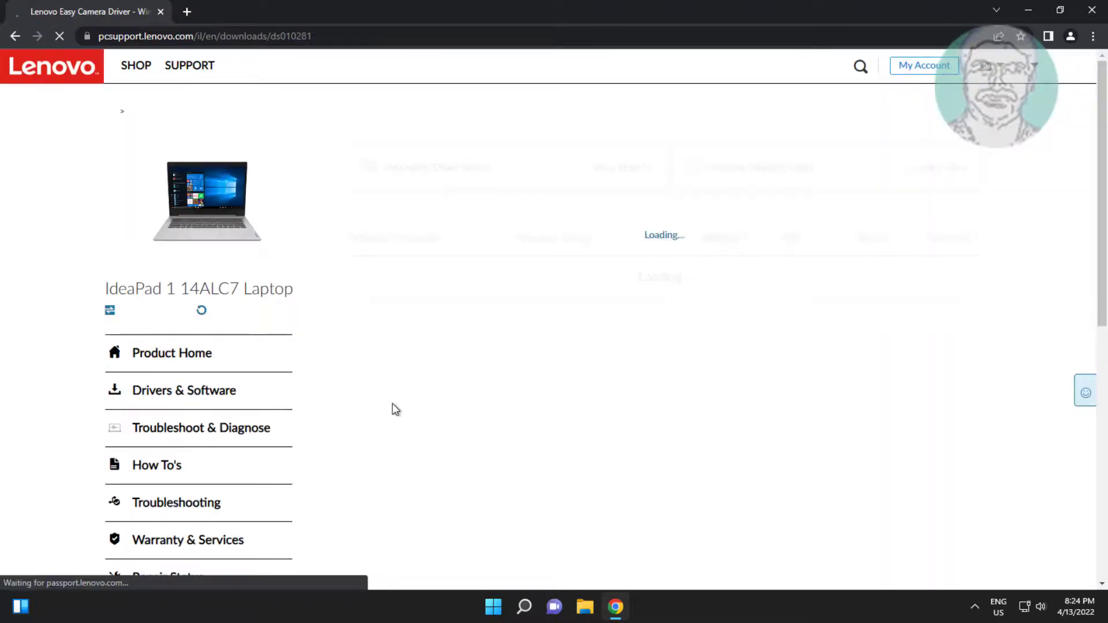
- Download the Lenovo Easy Camera Driver IN1CAM16WW5.exe and launch the installer from Chrome's download bar
scroll(392, 407, "down", 1)
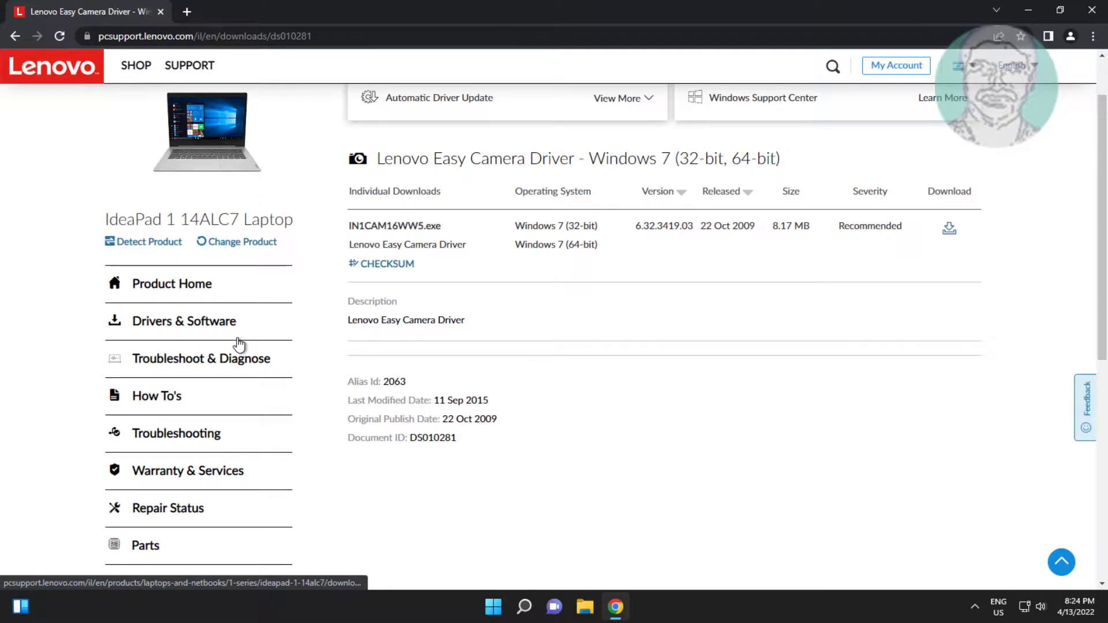
scroll(306, 321, "up", 1)
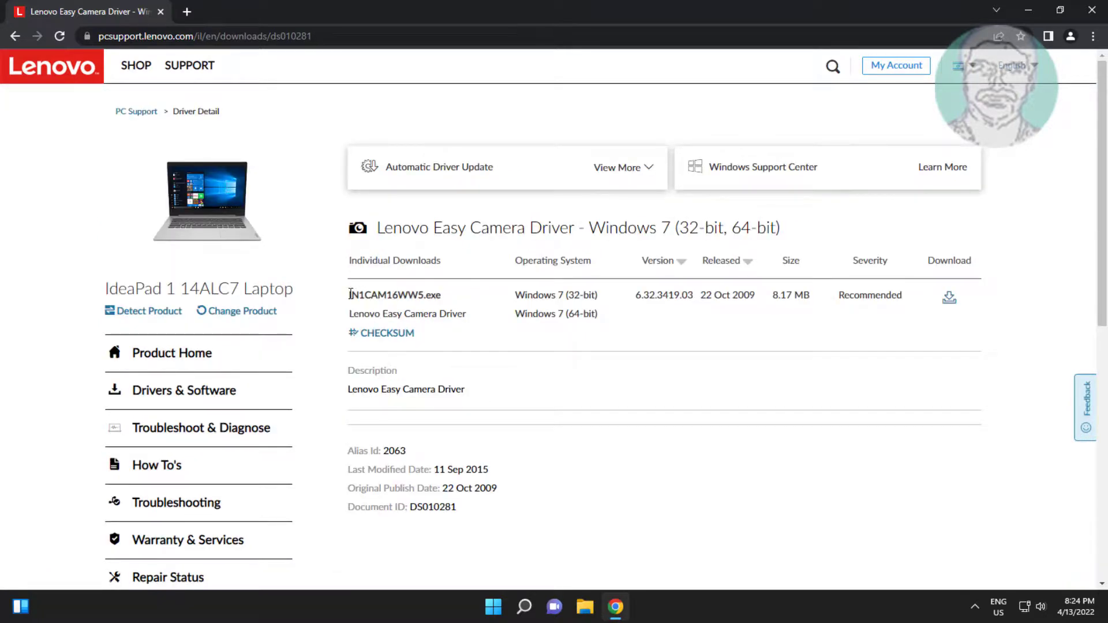
left_click_drag(350, 295, 457, 299)
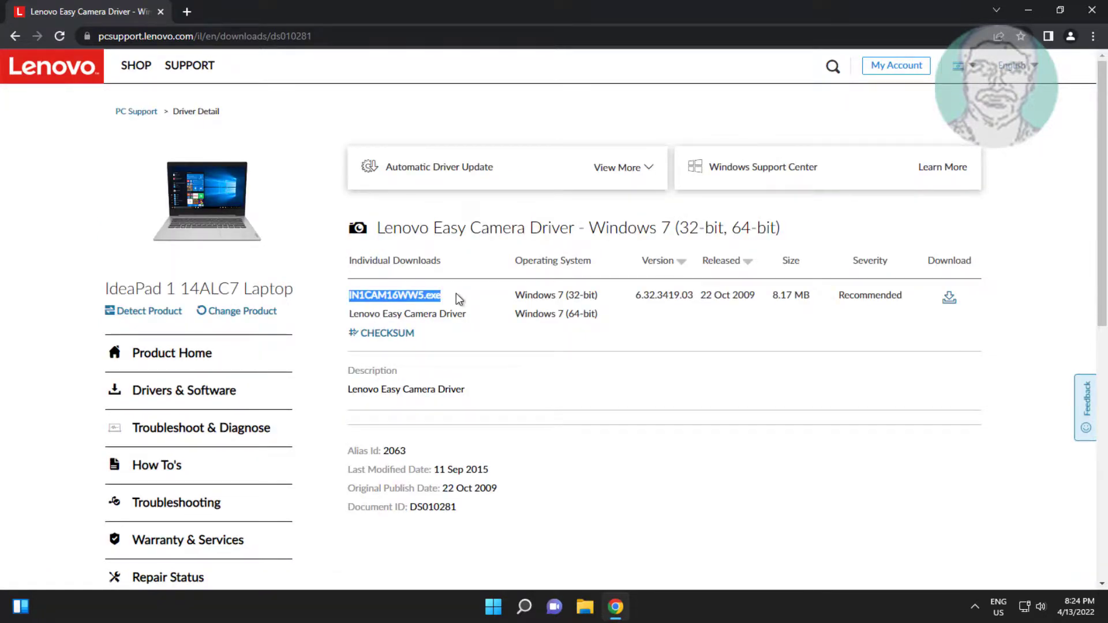
left_click(947, 298)
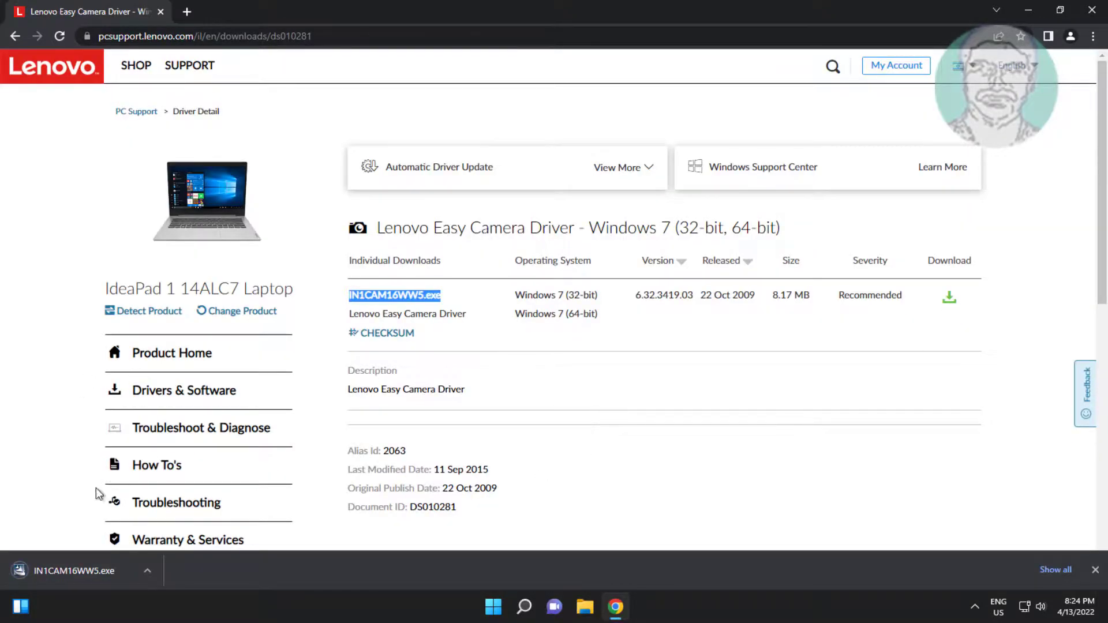
mouse_move(895, 65)
left_click(82, 569)
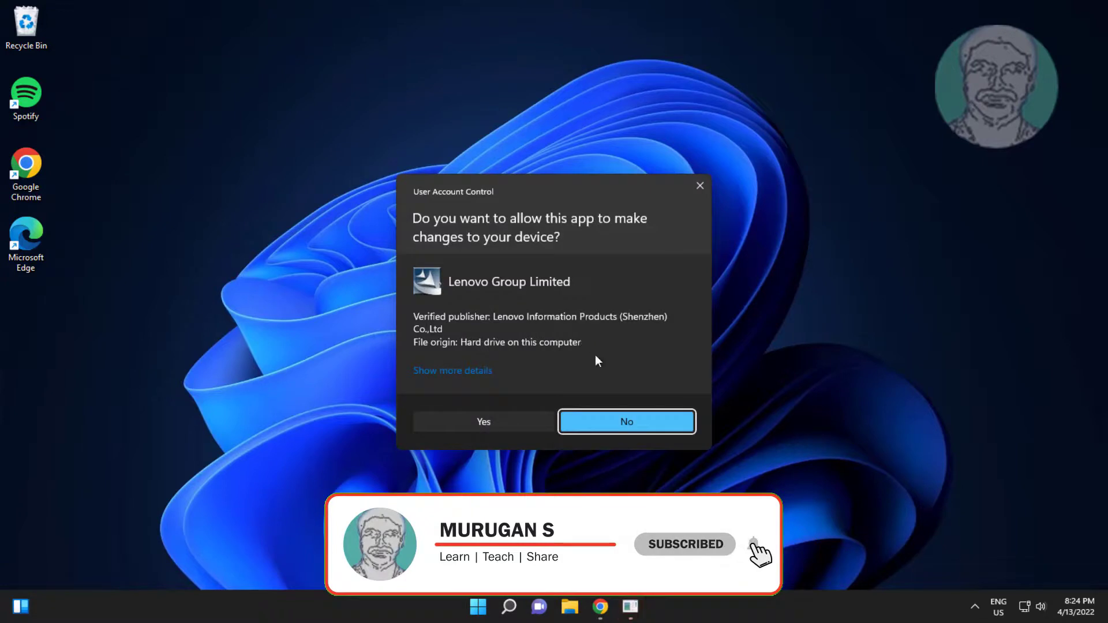
- Approve the User Account Control prompt and finish the Lenovo EasyCamera driver setup
left_click(460, 424)
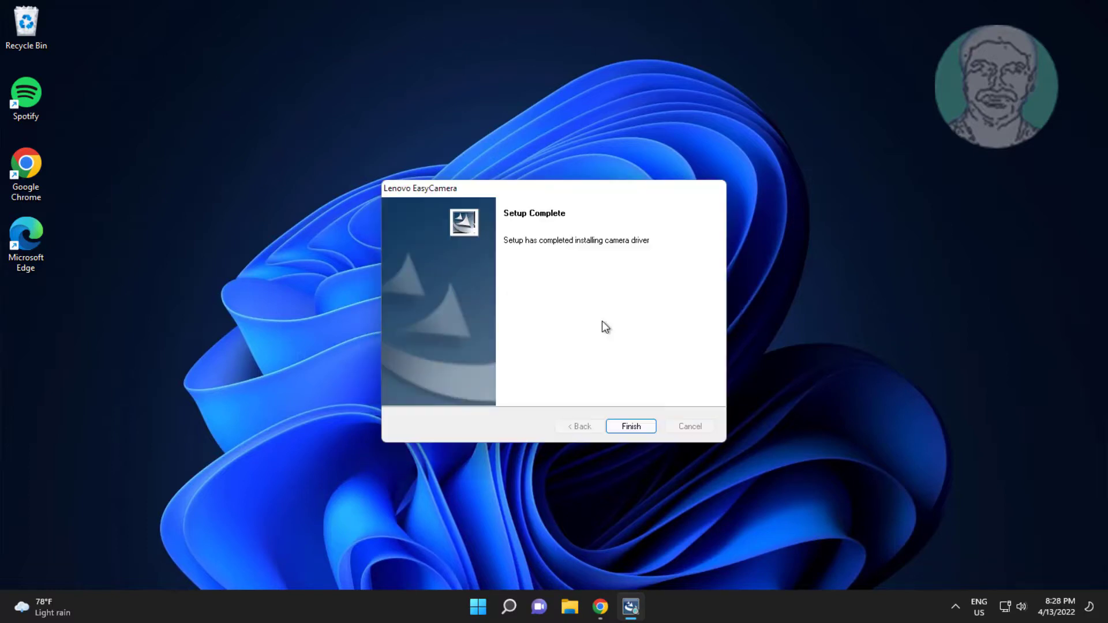
left_click(637, 429)
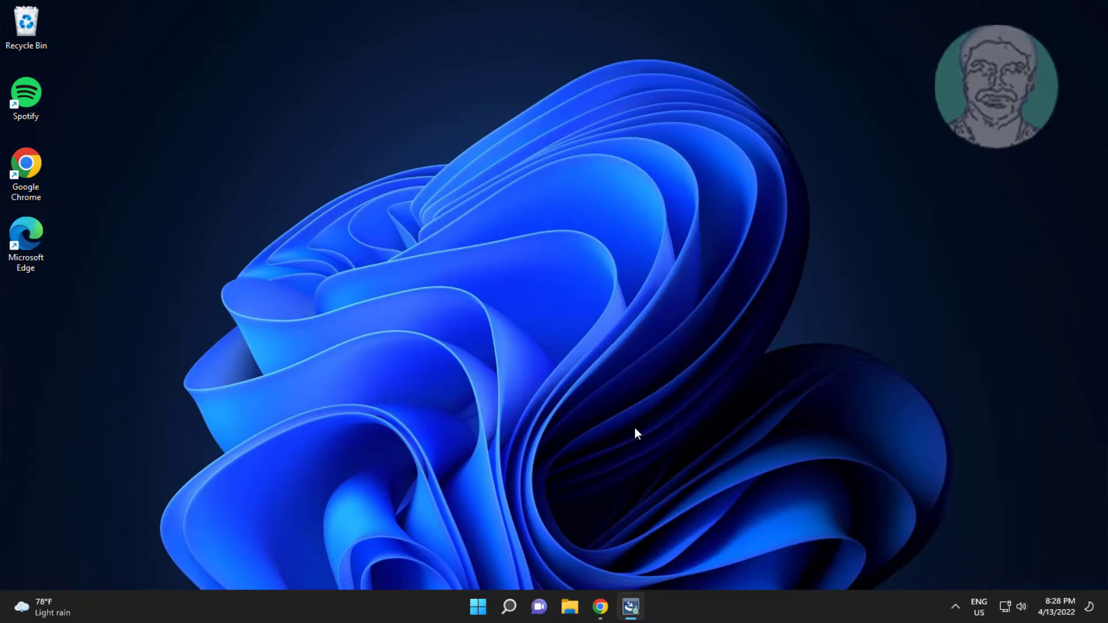